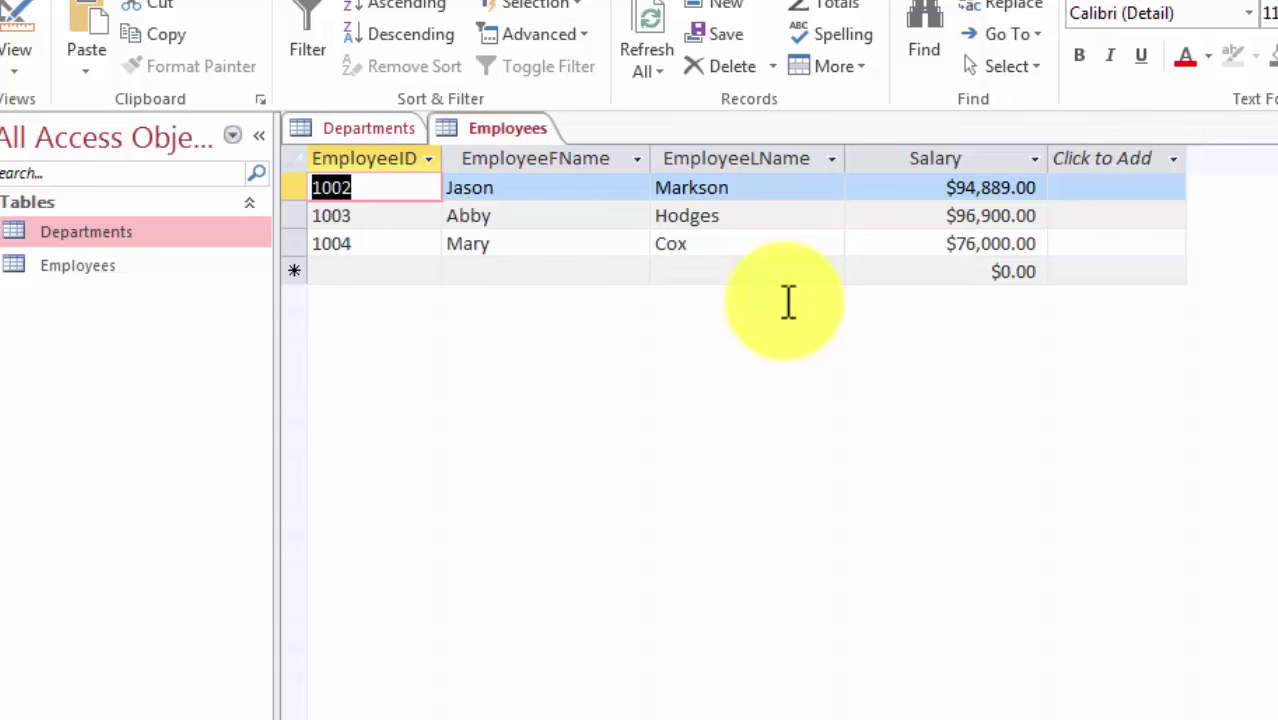
Step: Select the Employees table in the navigation pane
click(86, 273)
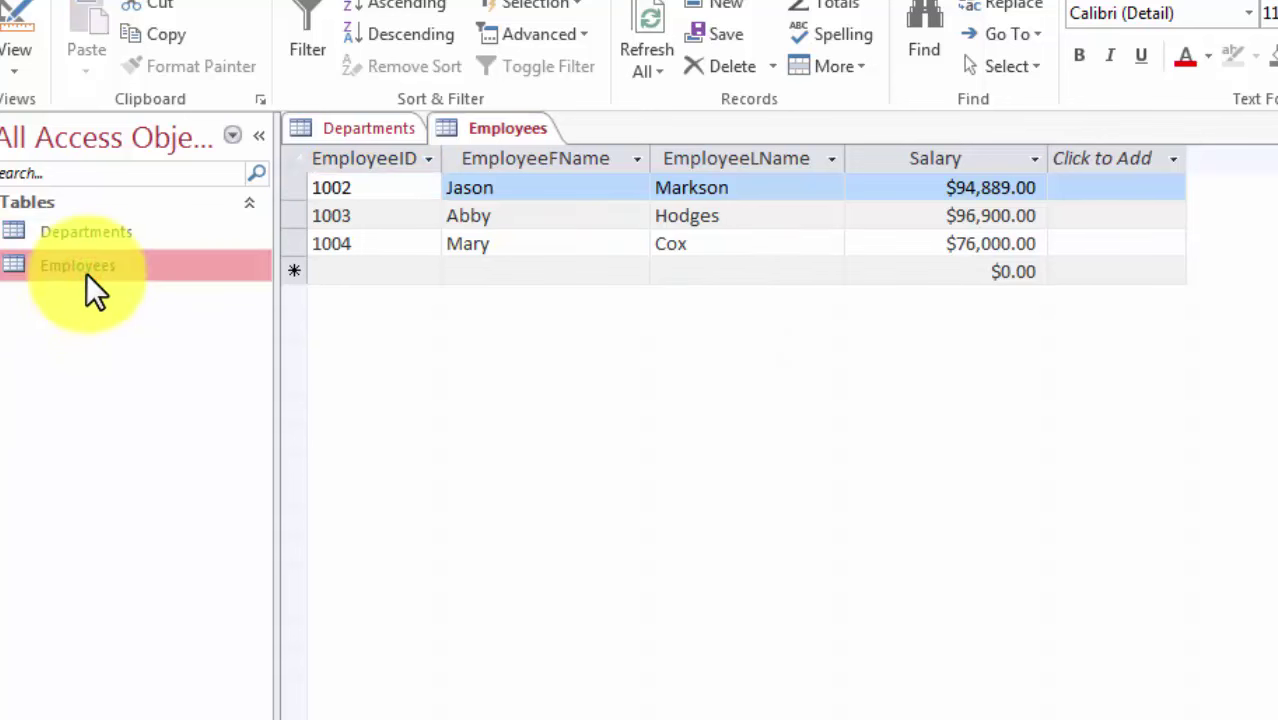
Step: In Employees Design View, add a DeptID Short Text field below Salary with field size 2
click(18, 32)
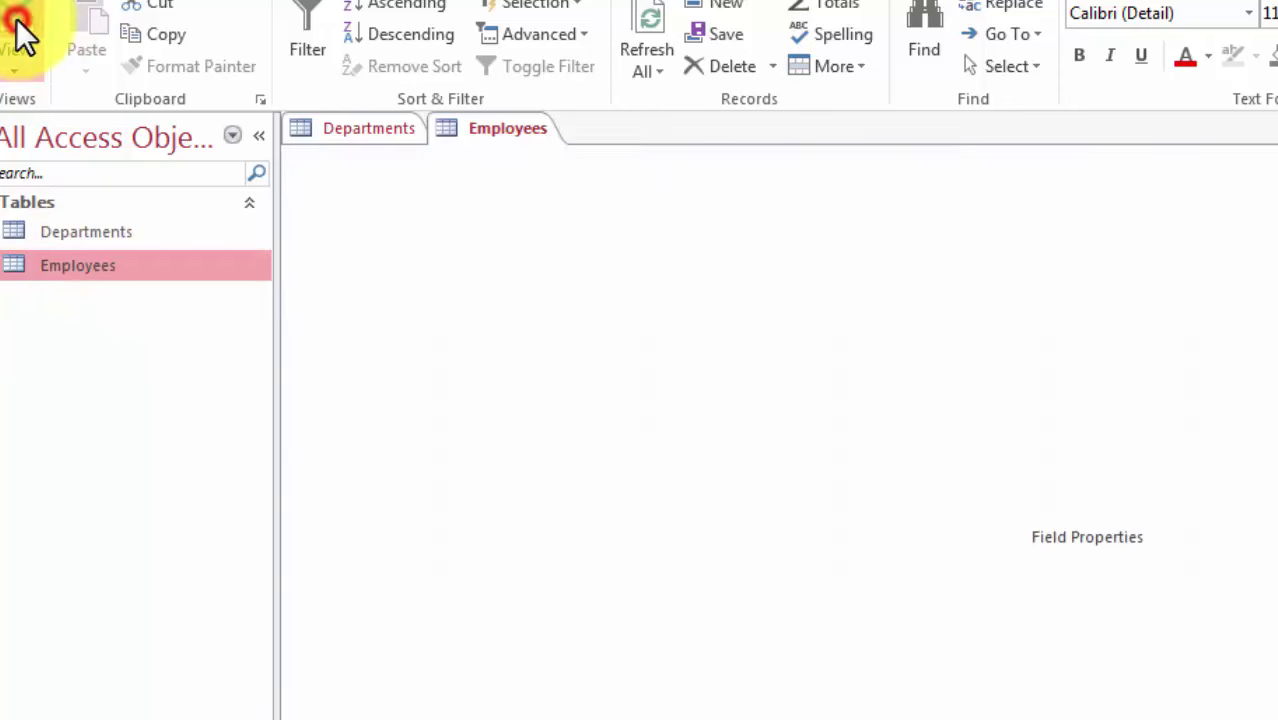
click(400, 291)
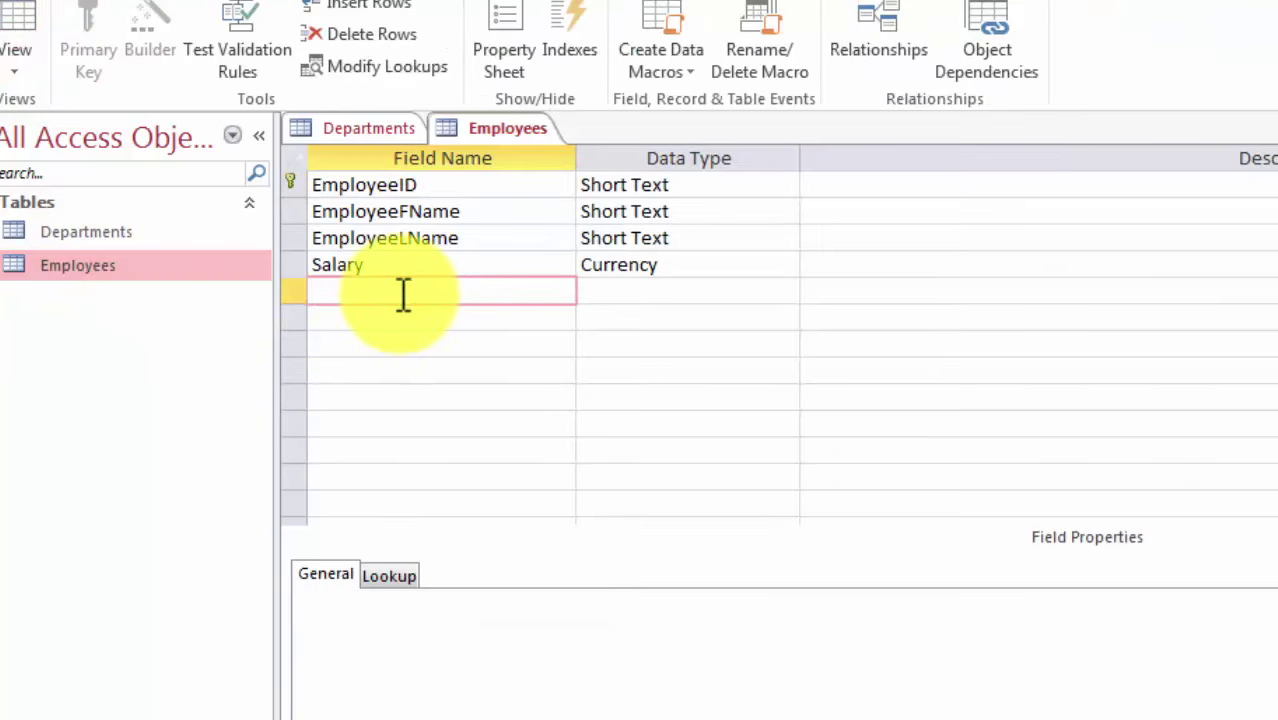
text(DeptID)
key(Tab)
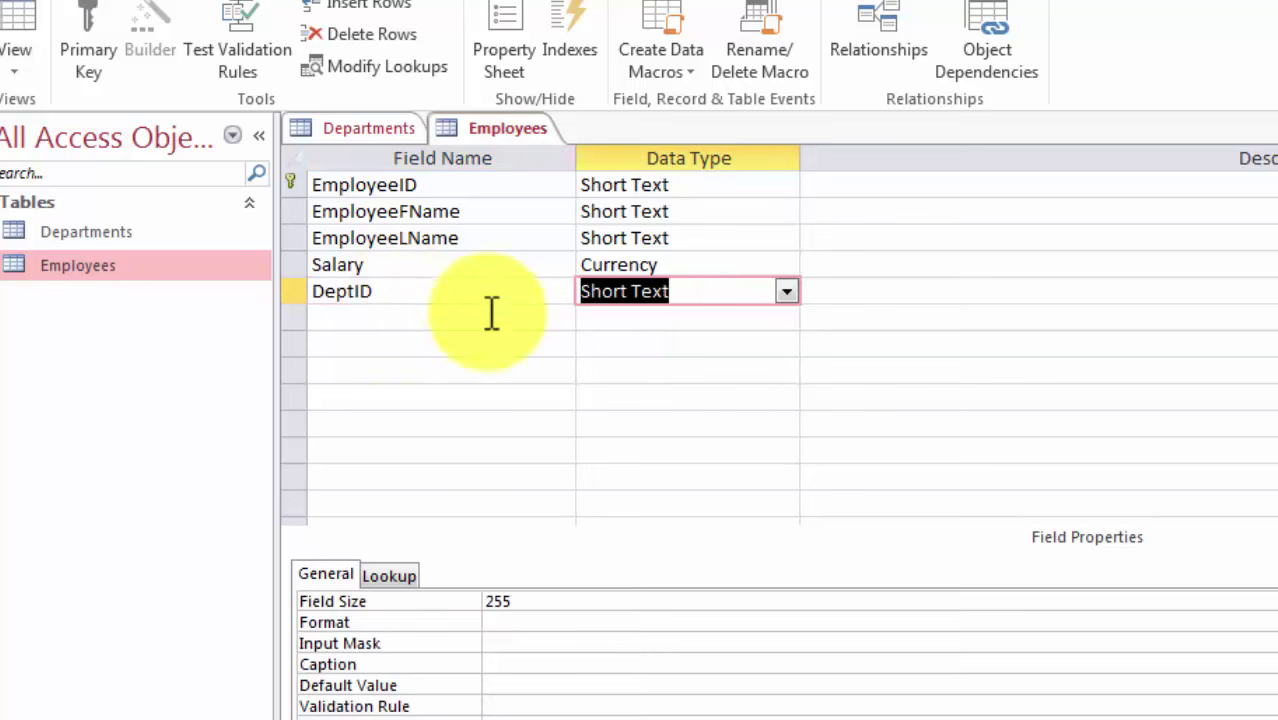
click(609, 600)
key(BackSpace)
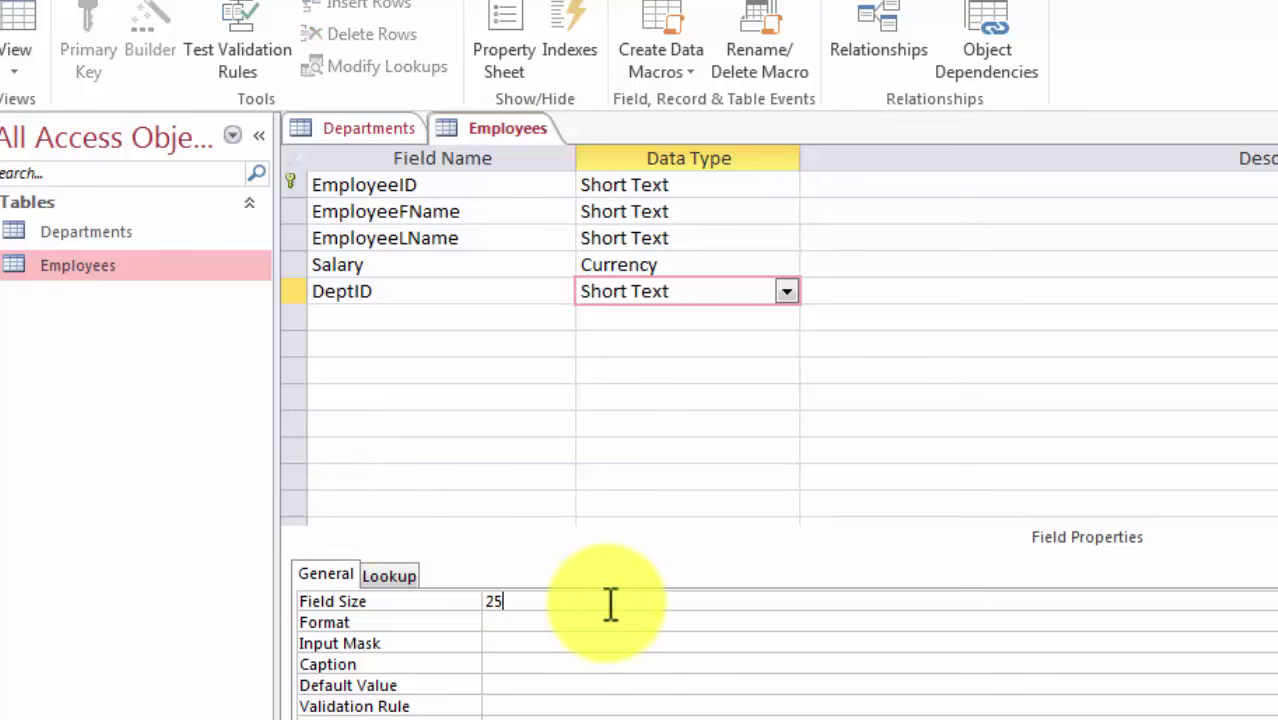
key(BackSpace)
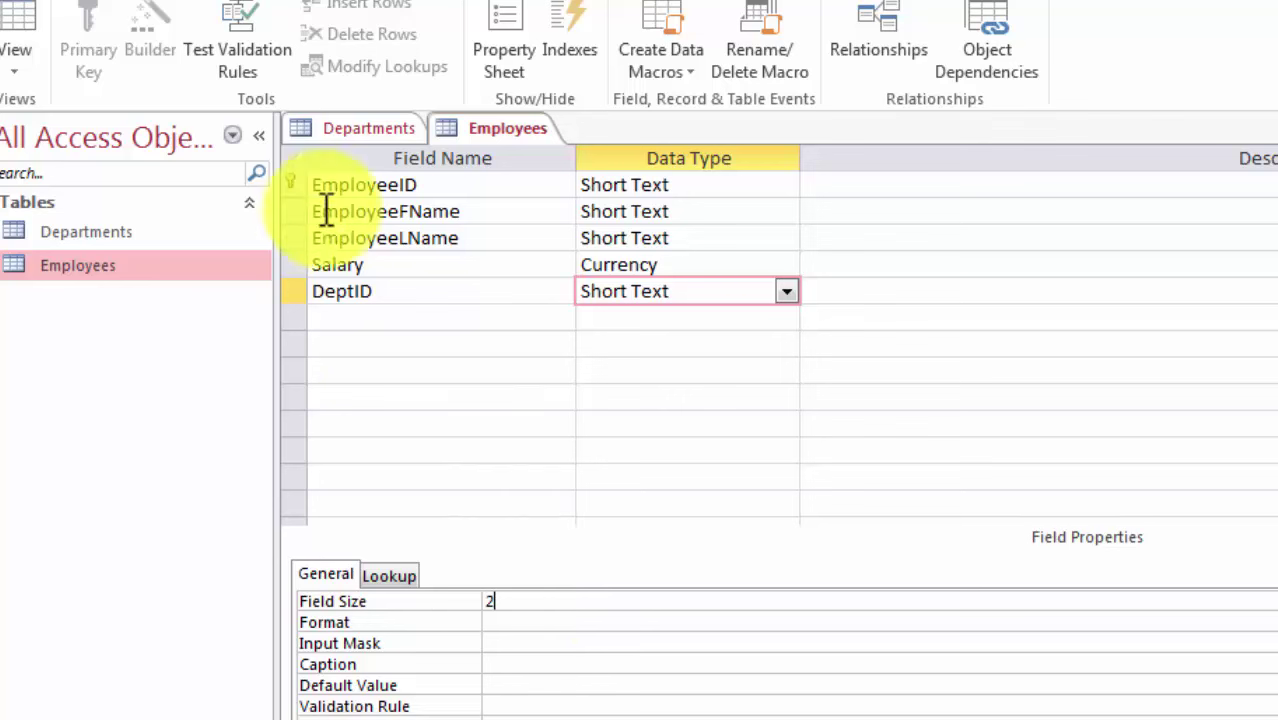
Step: Open Departments in Design View and check its DeptID data type and field size
click(344, 124)
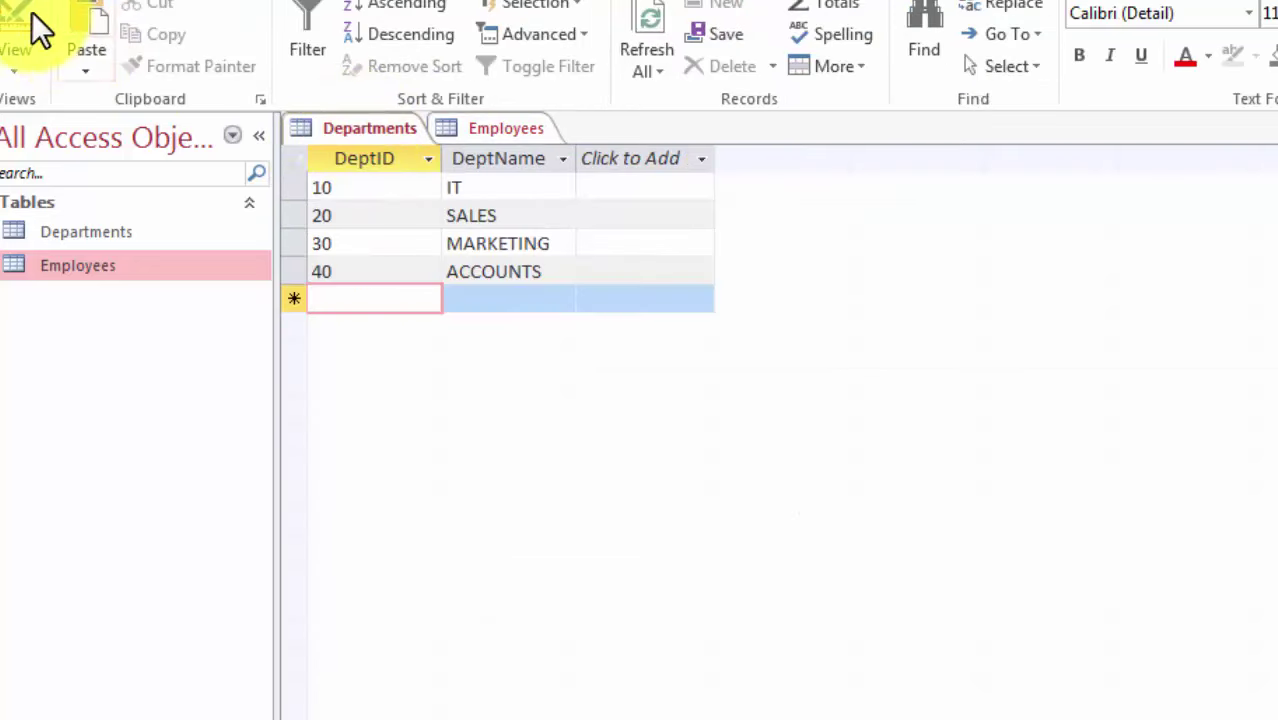
click(15, 22)
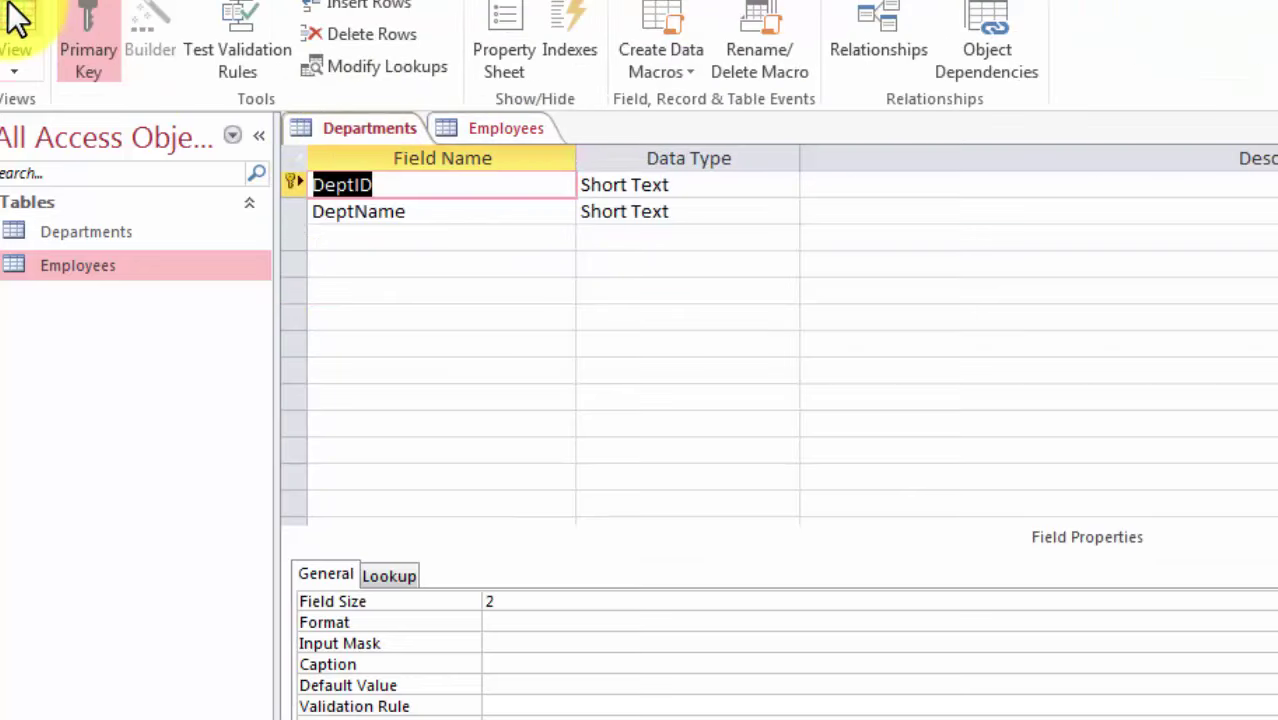
click(404, 184)
click(743, 196)
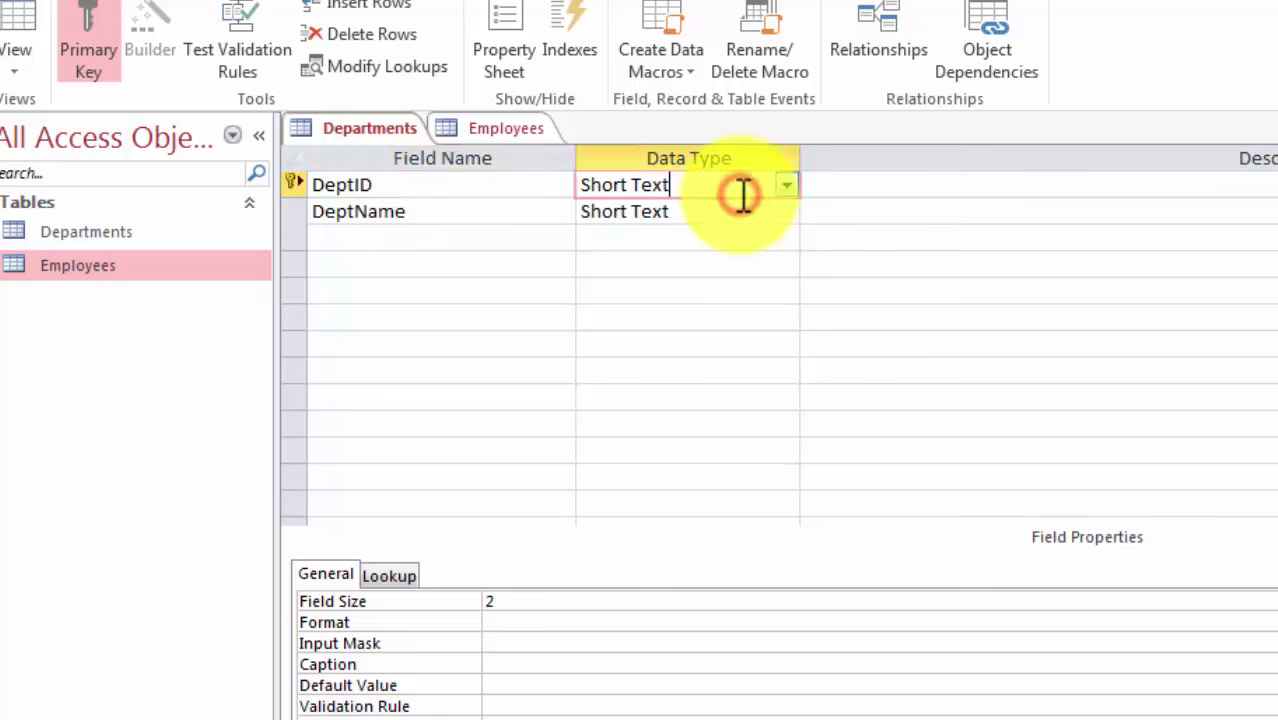
click(527, 595)
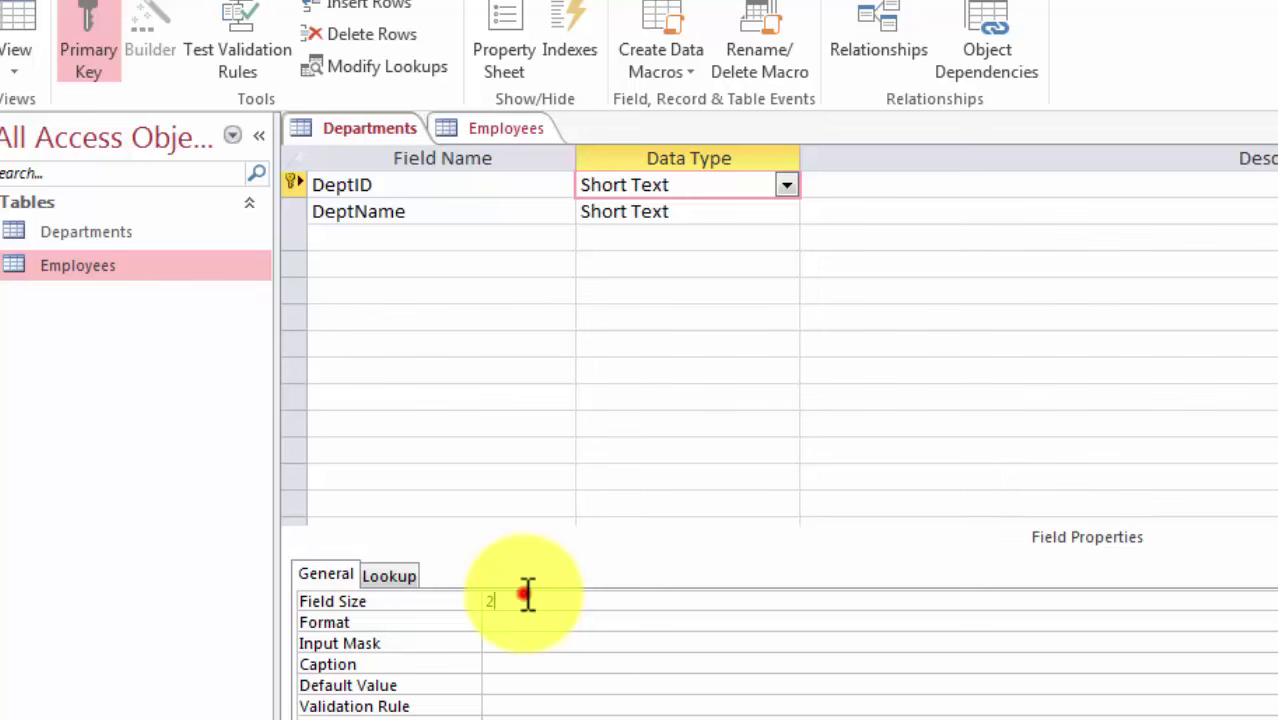
Step: Compare the Employees DeptID type and size 2 with Departments, then return to Departments
click(501, 126)
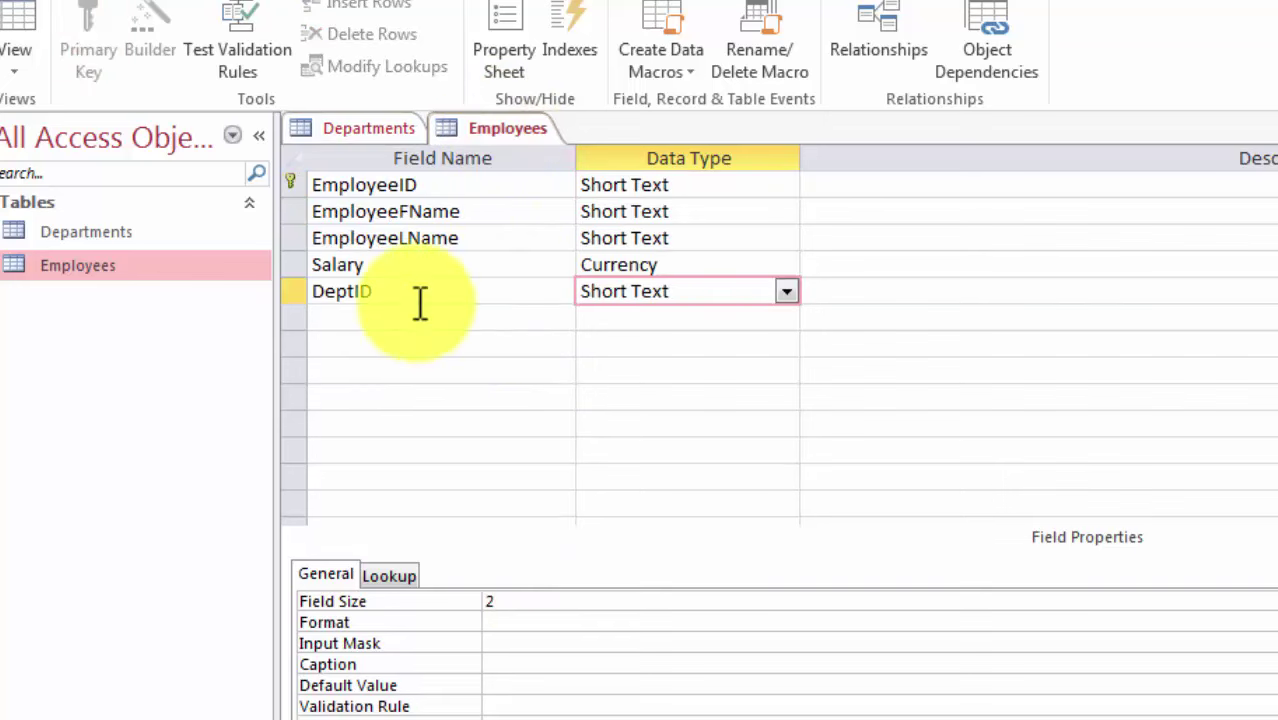
click(416, 297)
click(688, 291)
double_click(522, 605)
click(522, 293)
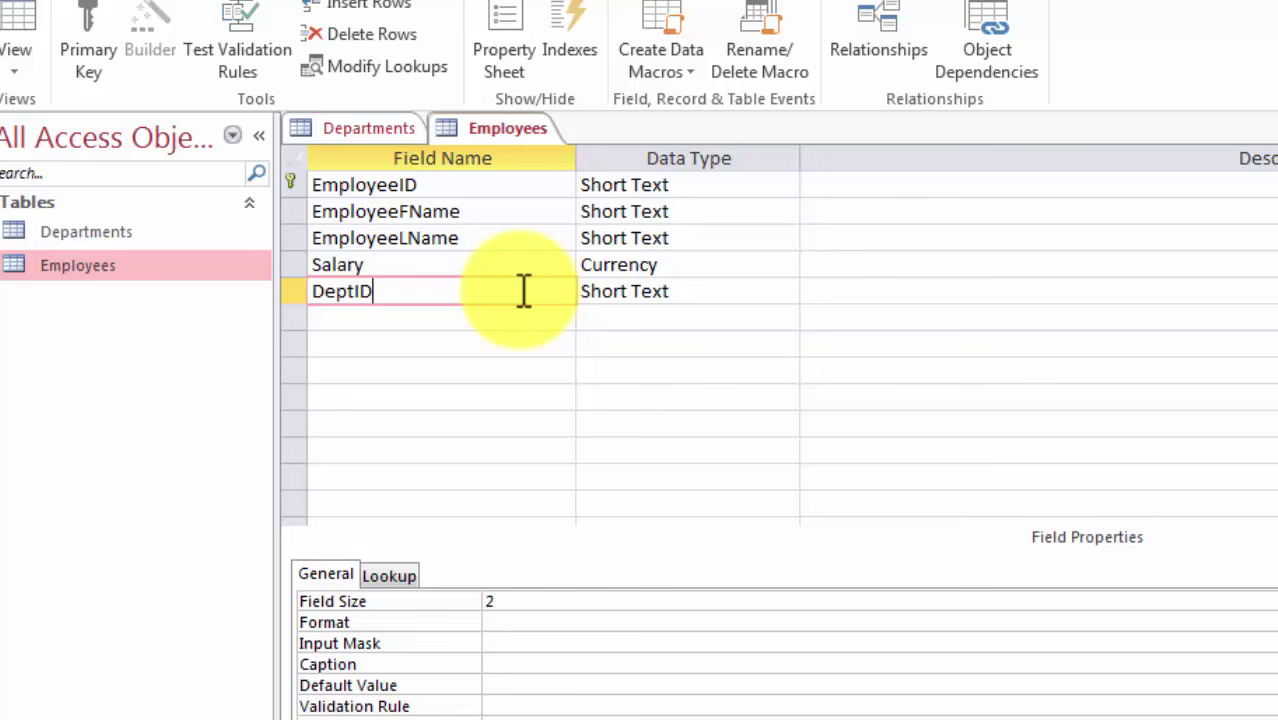
click(312, 126)
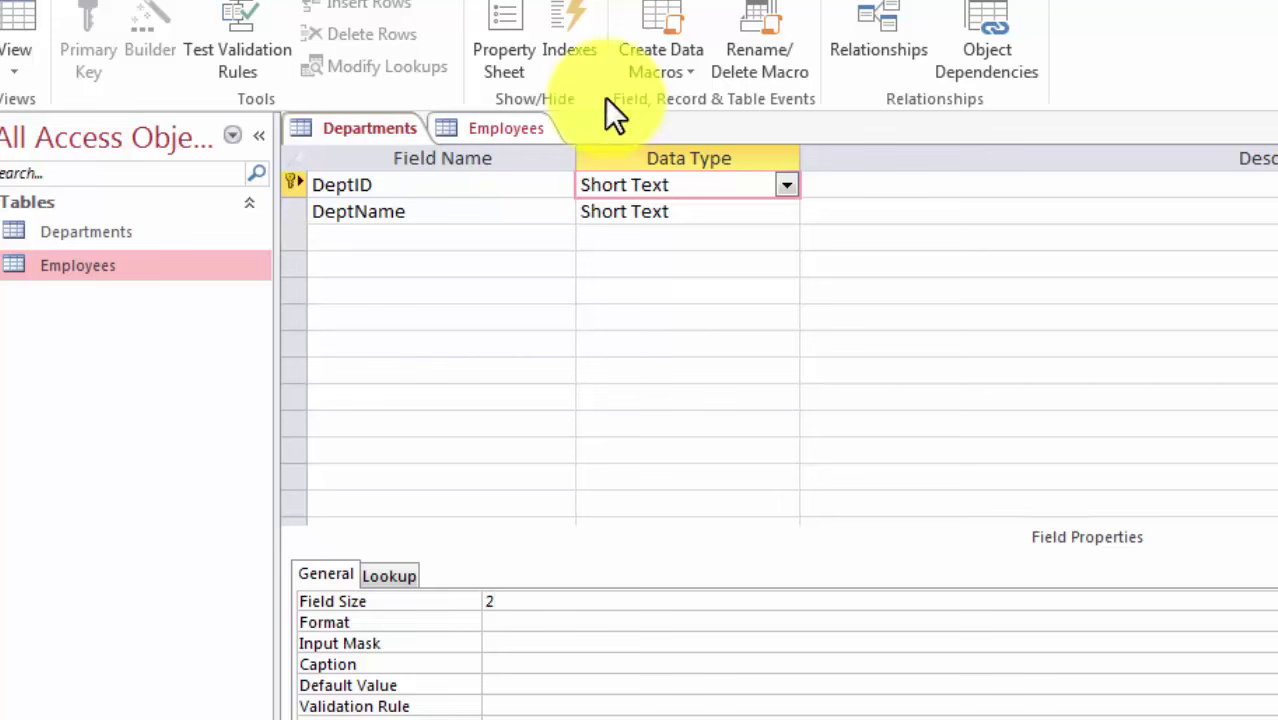
click(495, 128)
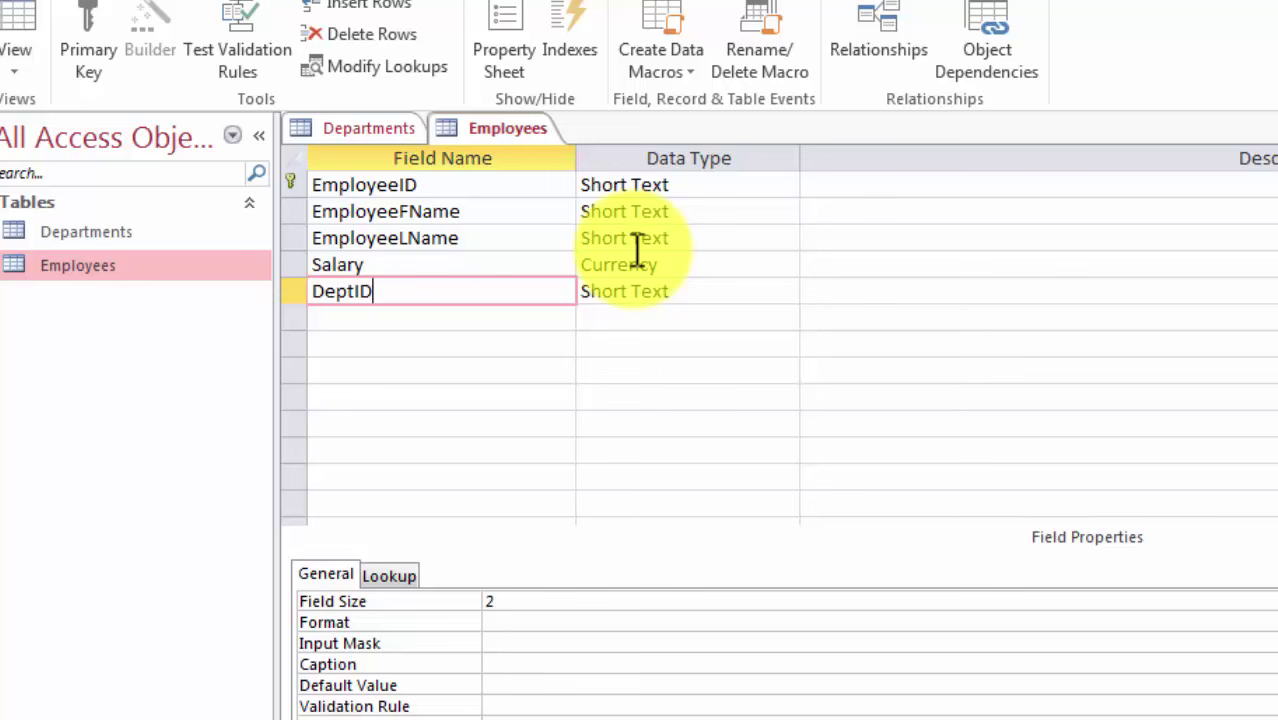
click(380, 130)
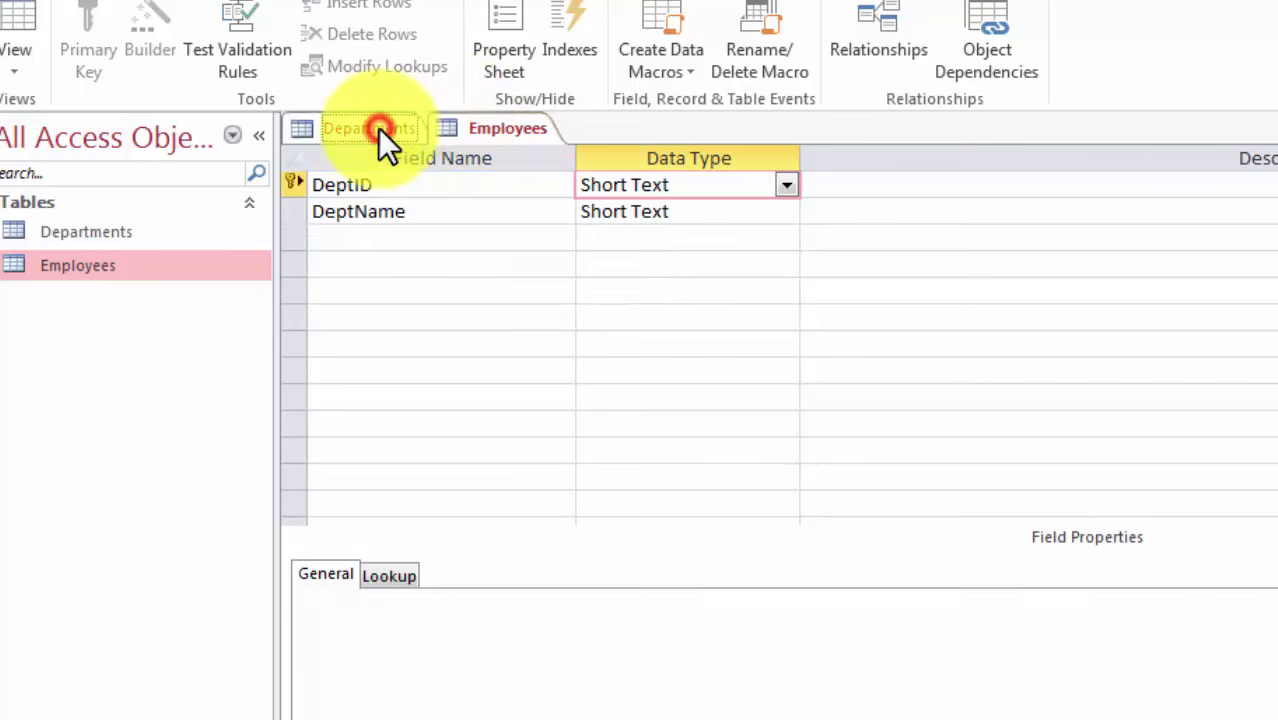
Step: Return Departments to Datasheet View and bring the Employees table design back up
click(20, 28)
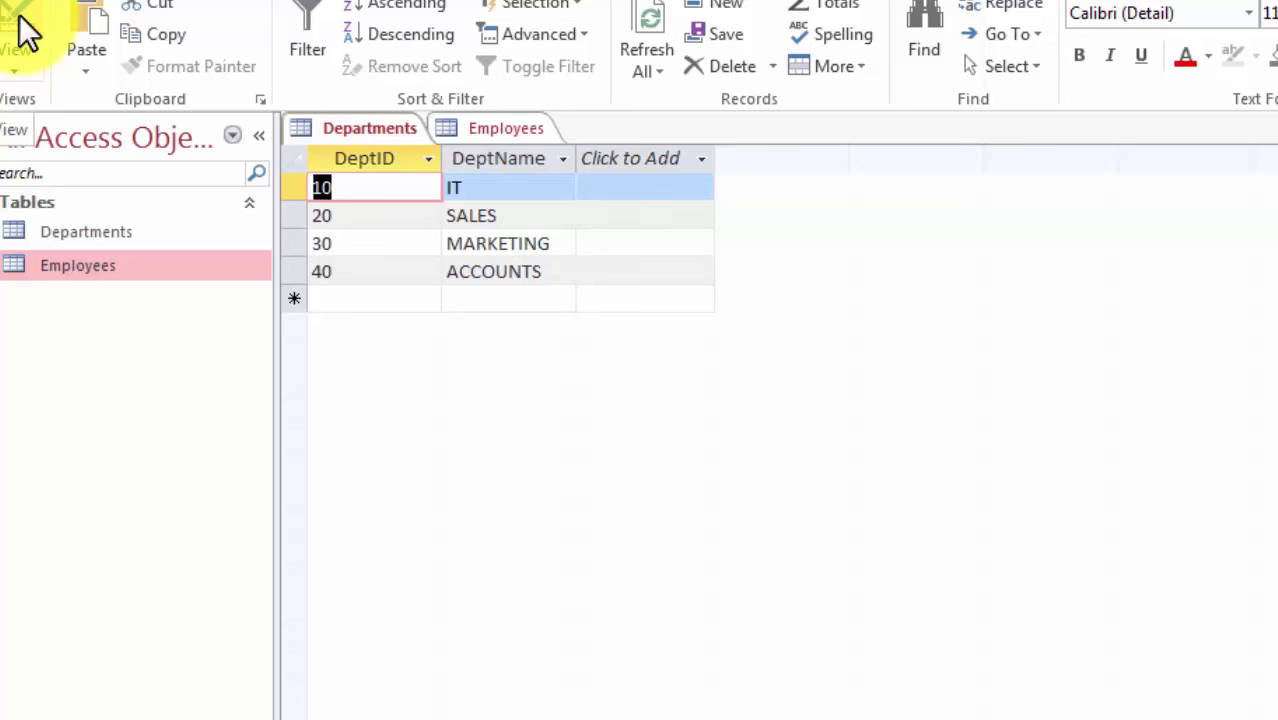
click(480, 128)
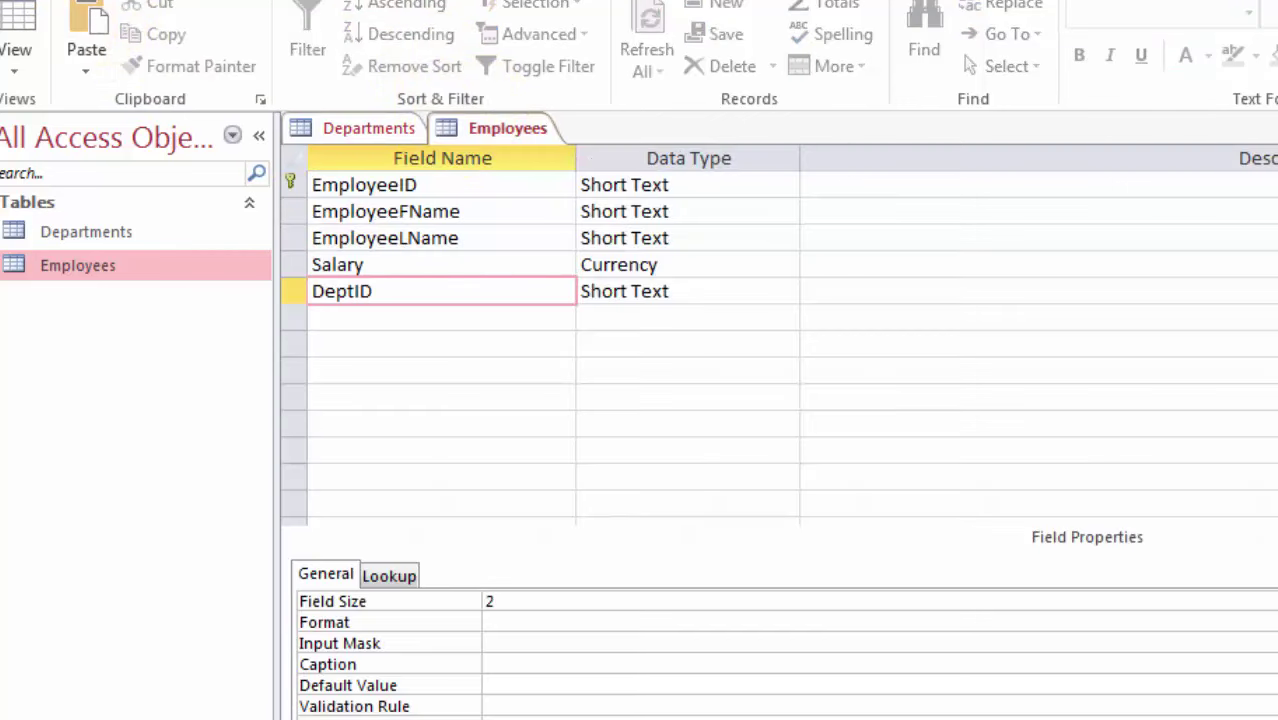
Step: Show Employees as a datasheet and enter employee 1002's DeptID, correcting a mistaken 60
click(30, 18)
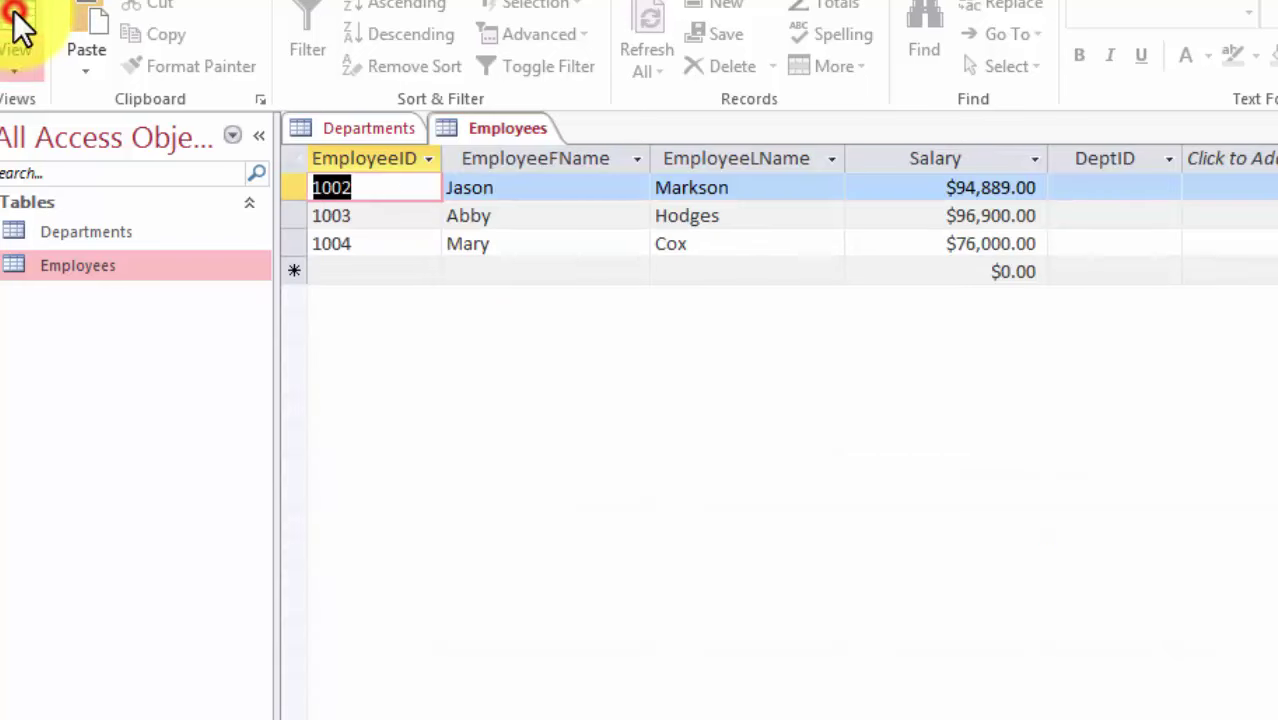
click(1120, 190)
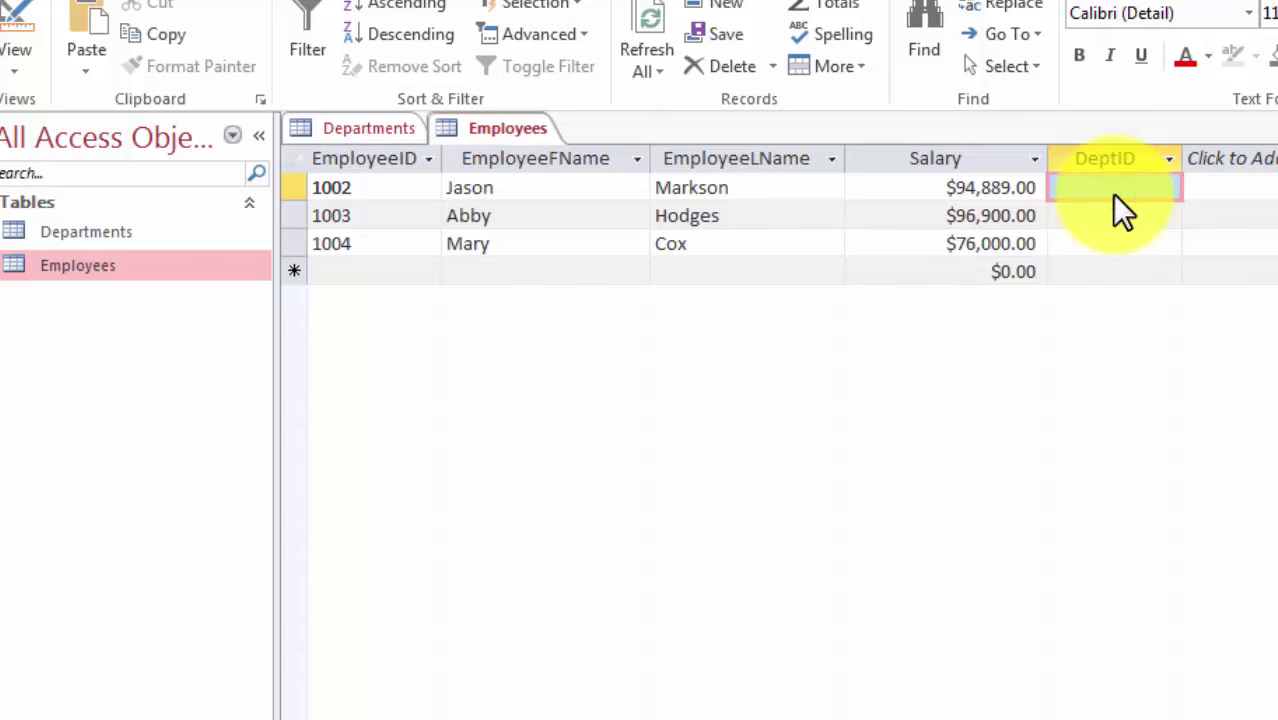
text(60)
key(Return)
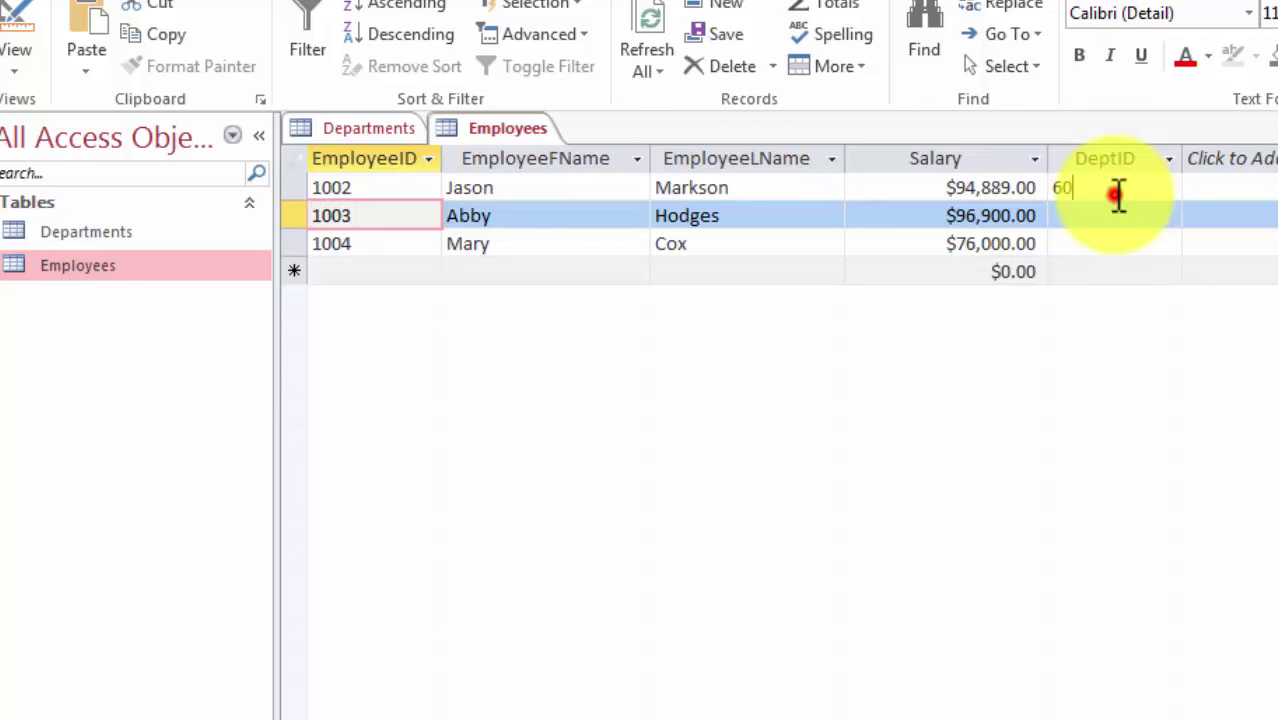
click(1118, 192)
key(BackSpace)
key(BackSpace)
text(1-)
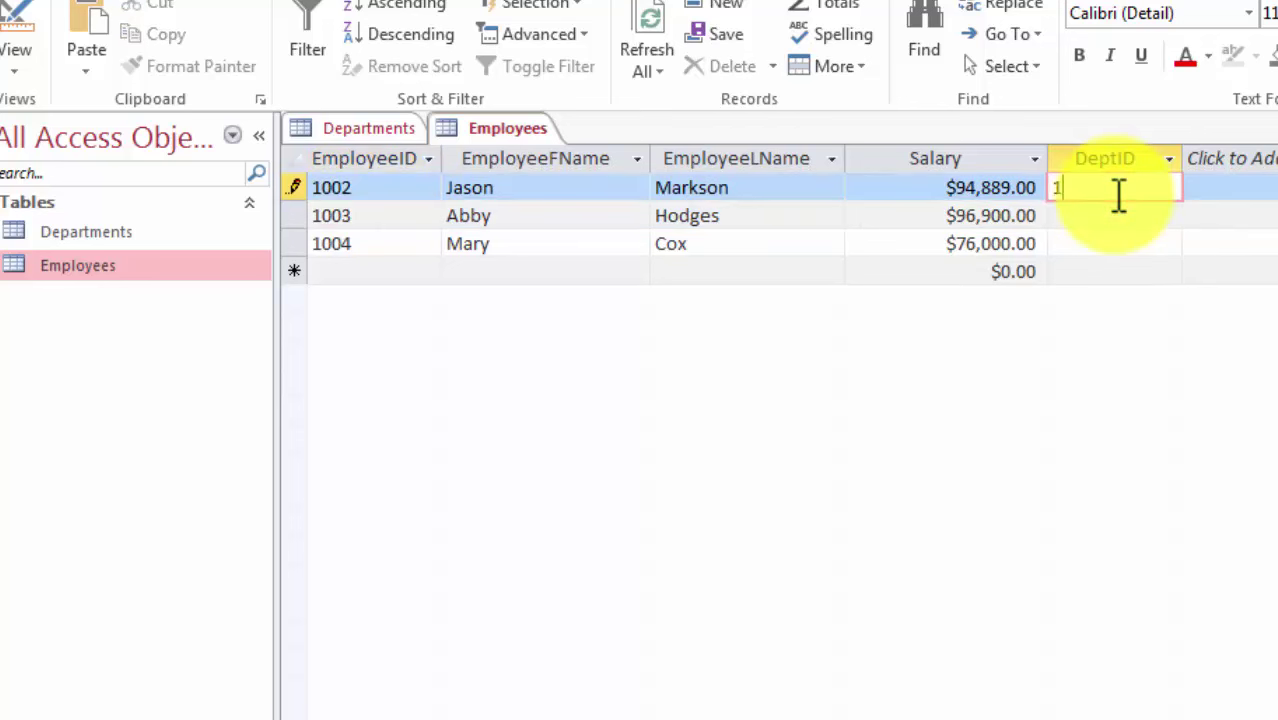
text(1)
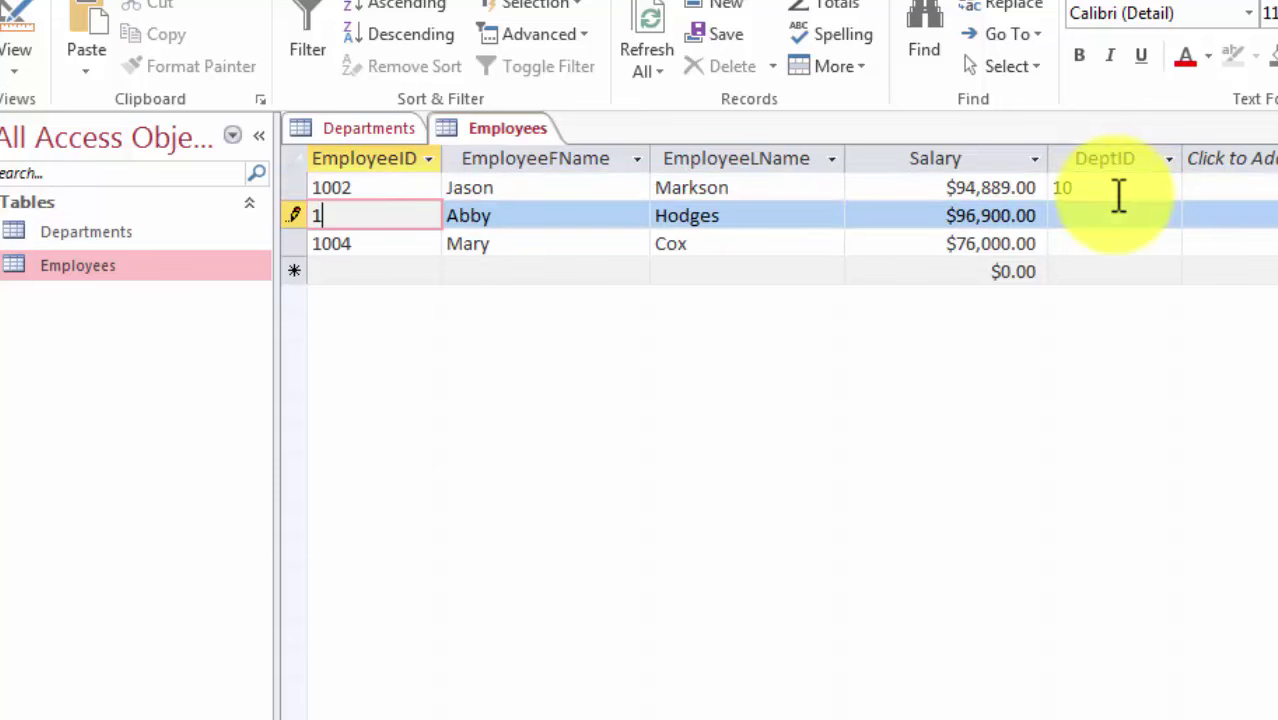
key(BackSpace)
text(1003)
Step: Enter DeptID 10 for employee 1003 and 20 for employee 1004
click(1143, 215)
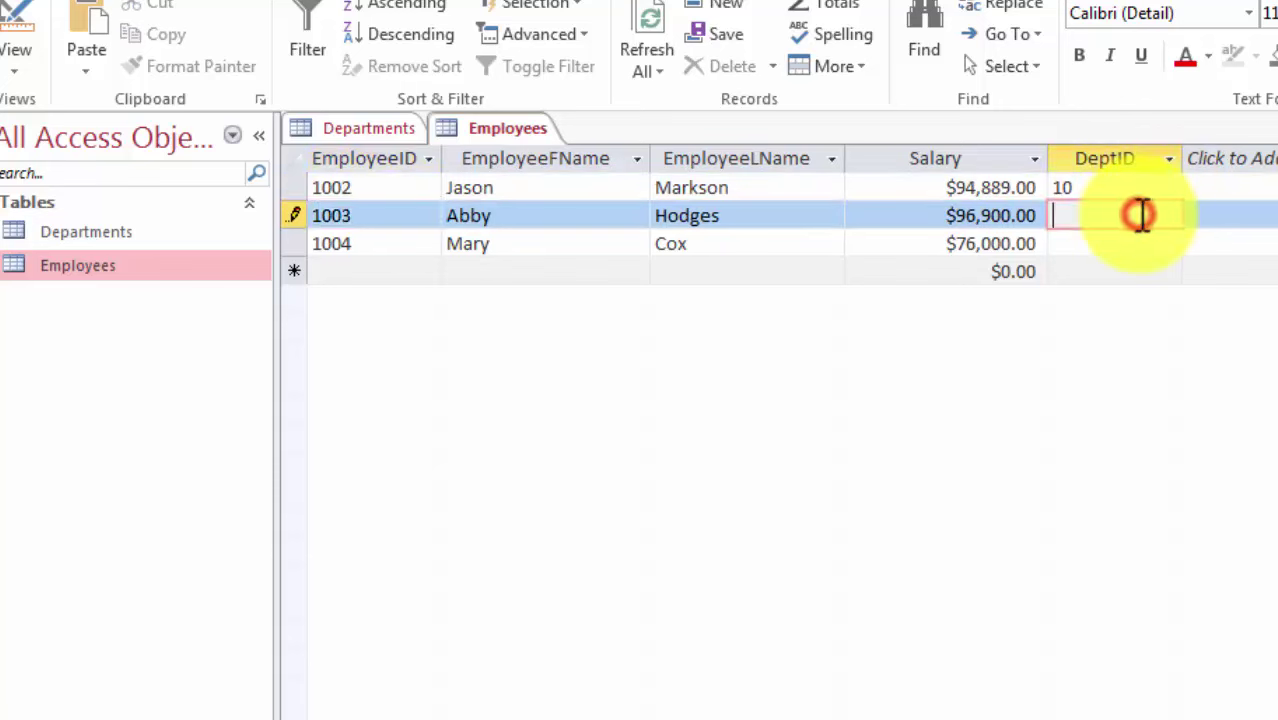
text(10)
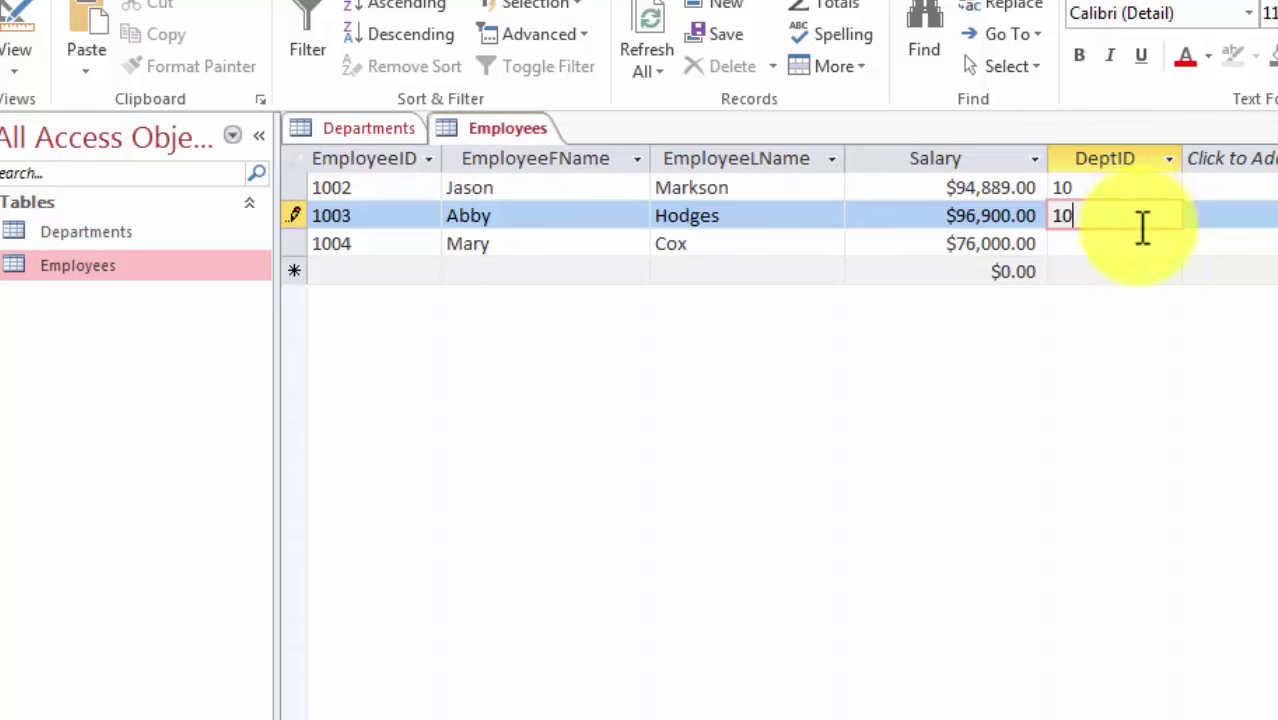
click(1137, 243)
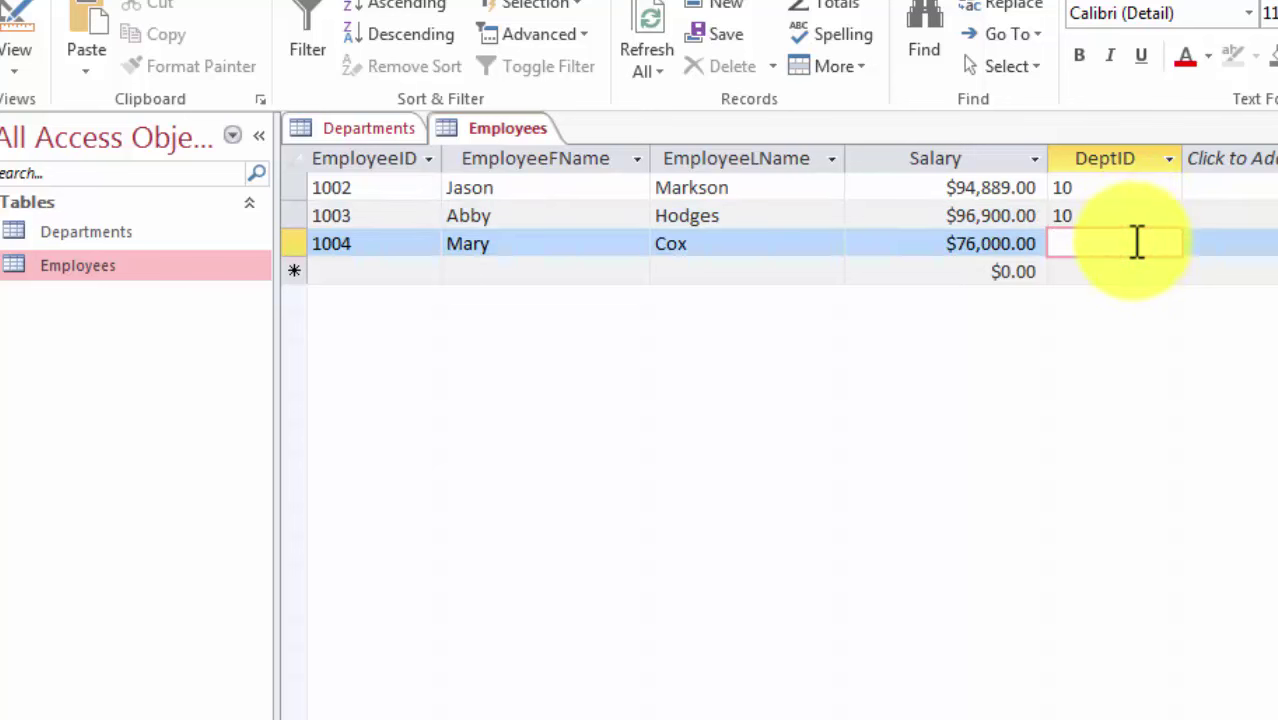
text(20)
click(1137, 215)
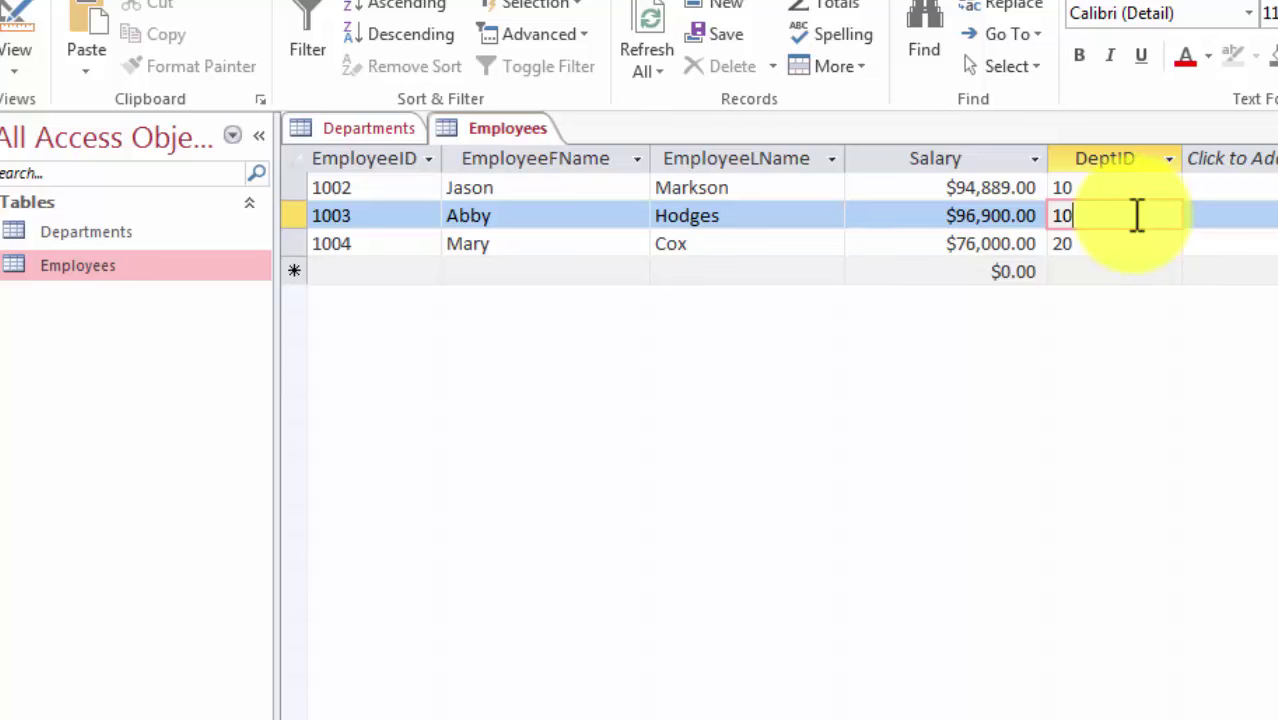
Step: Close the Employees and Departments table tabs and switch to the Database Tools ribbon
right_click(518, 122)
click(560, 180)
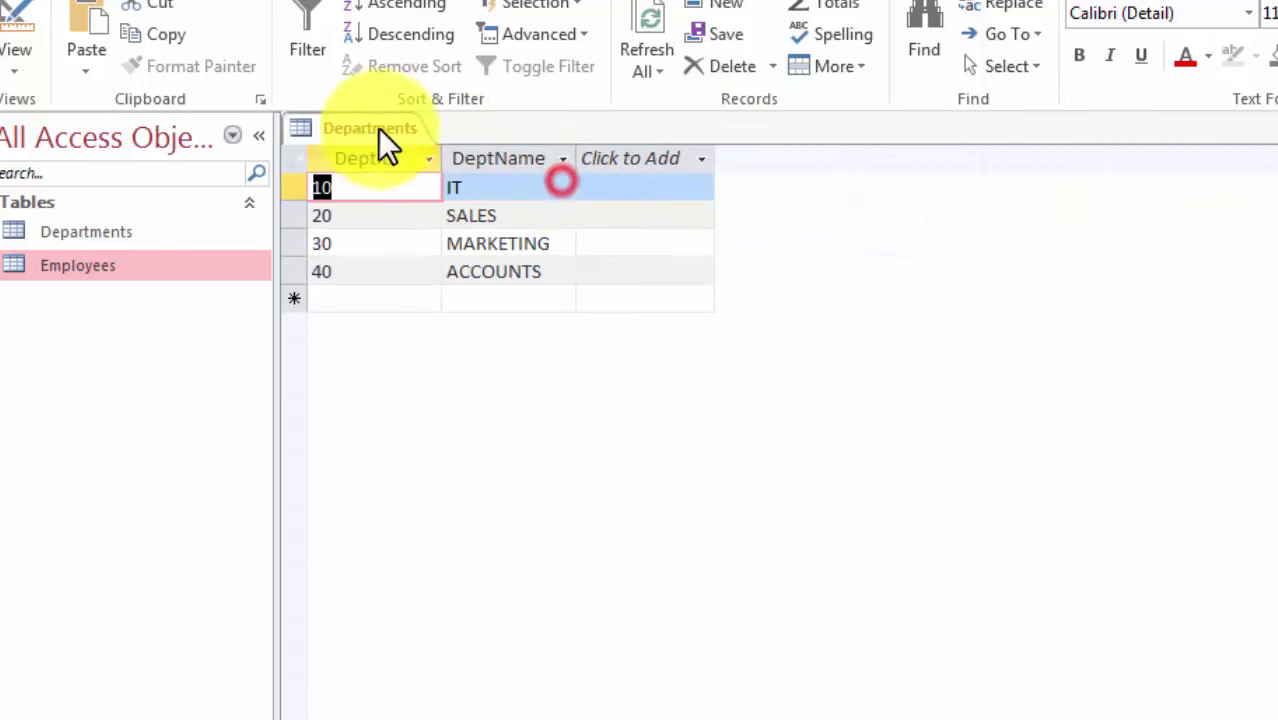
right_click(358, 122)
click(399, 160)
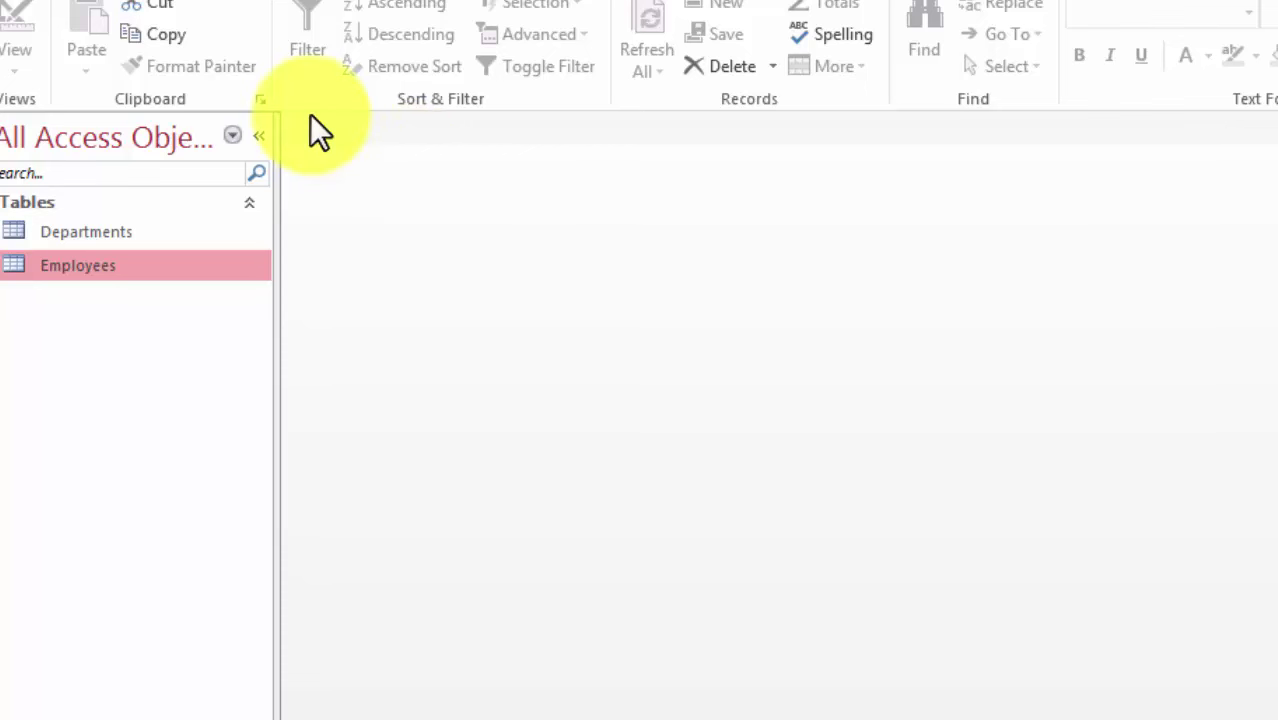
click(545, 2)
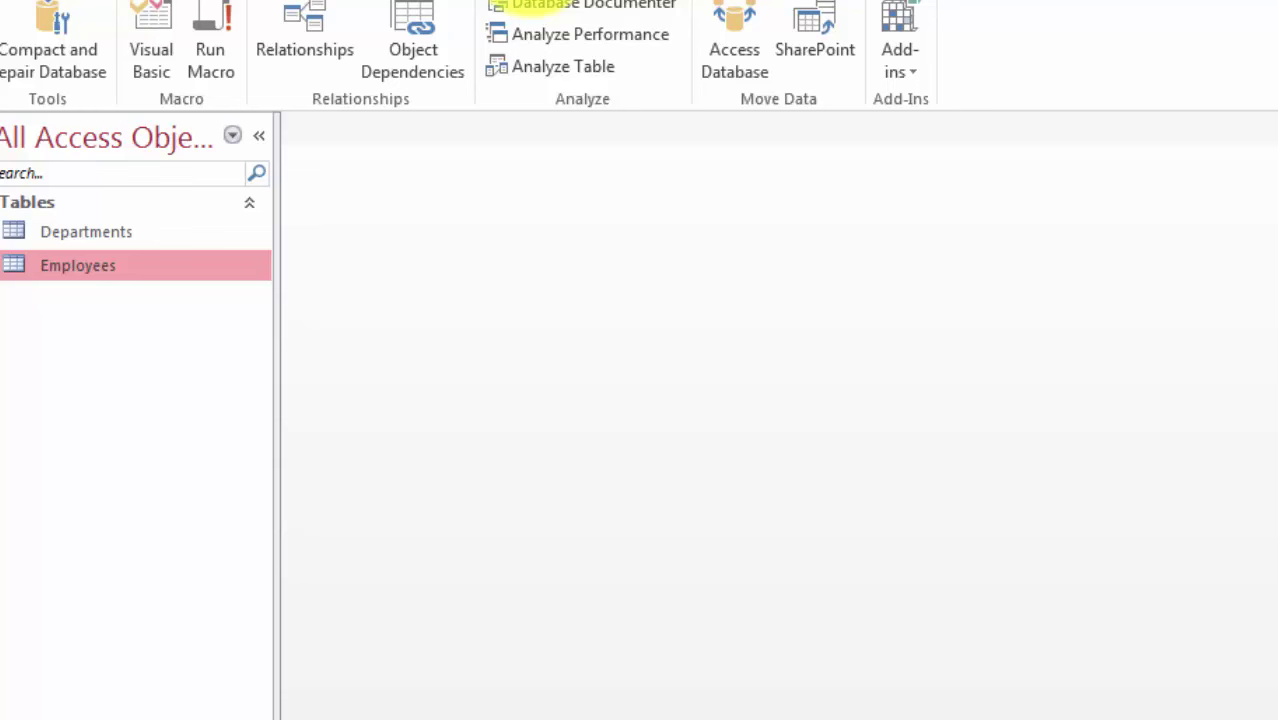
Step: Add Departments and Employees to the Relationships window, close Show Table, and select Departments' DeptID
click(317, 25)
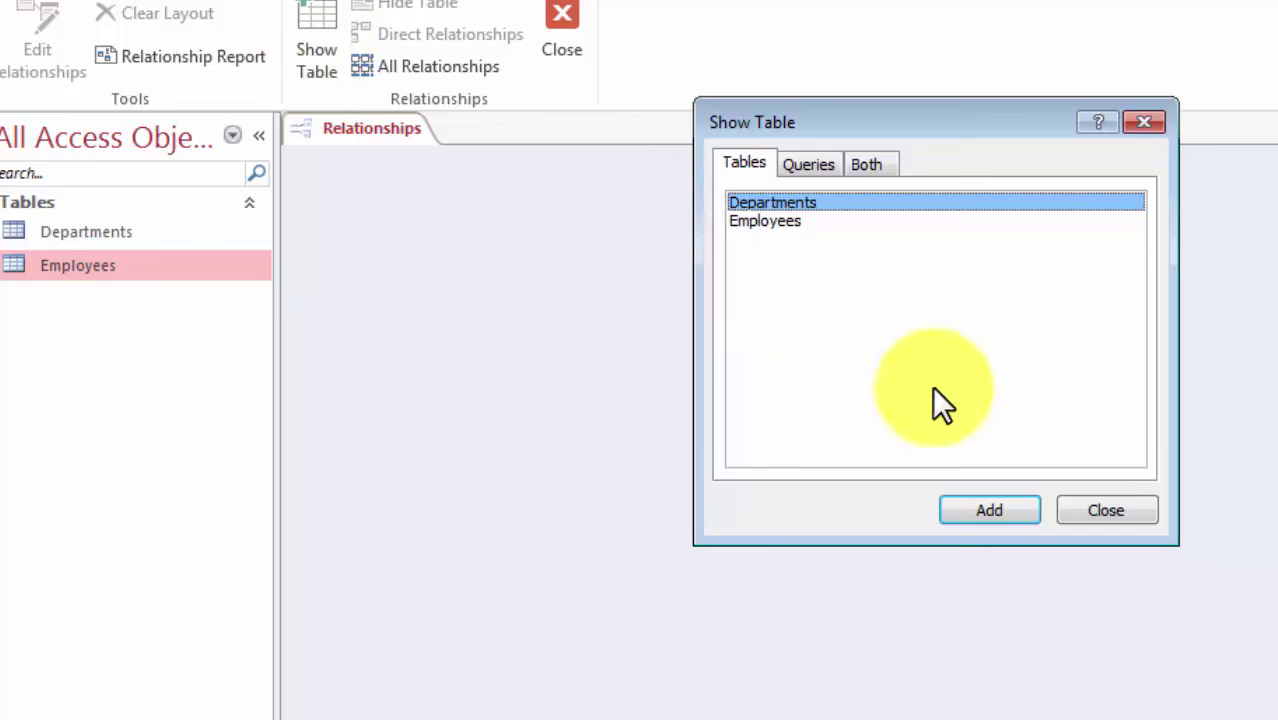
click(1001, 505)
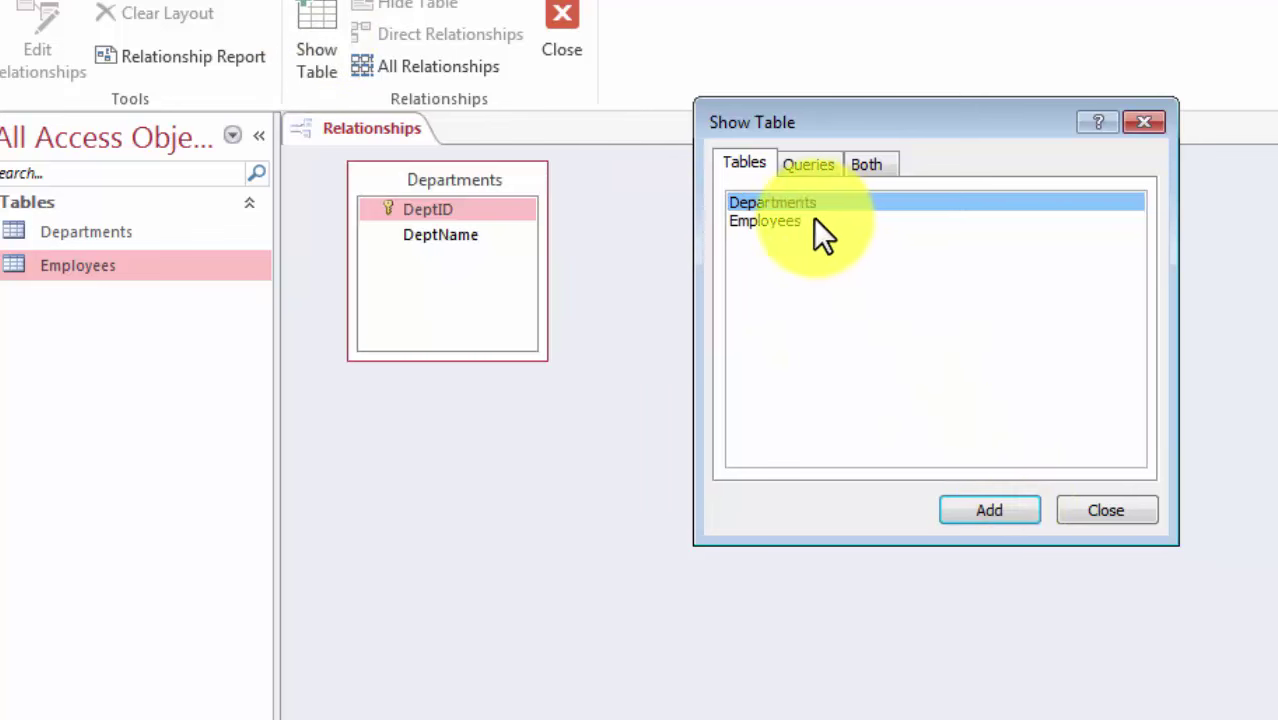
click(803, 221)
click(970, 508)
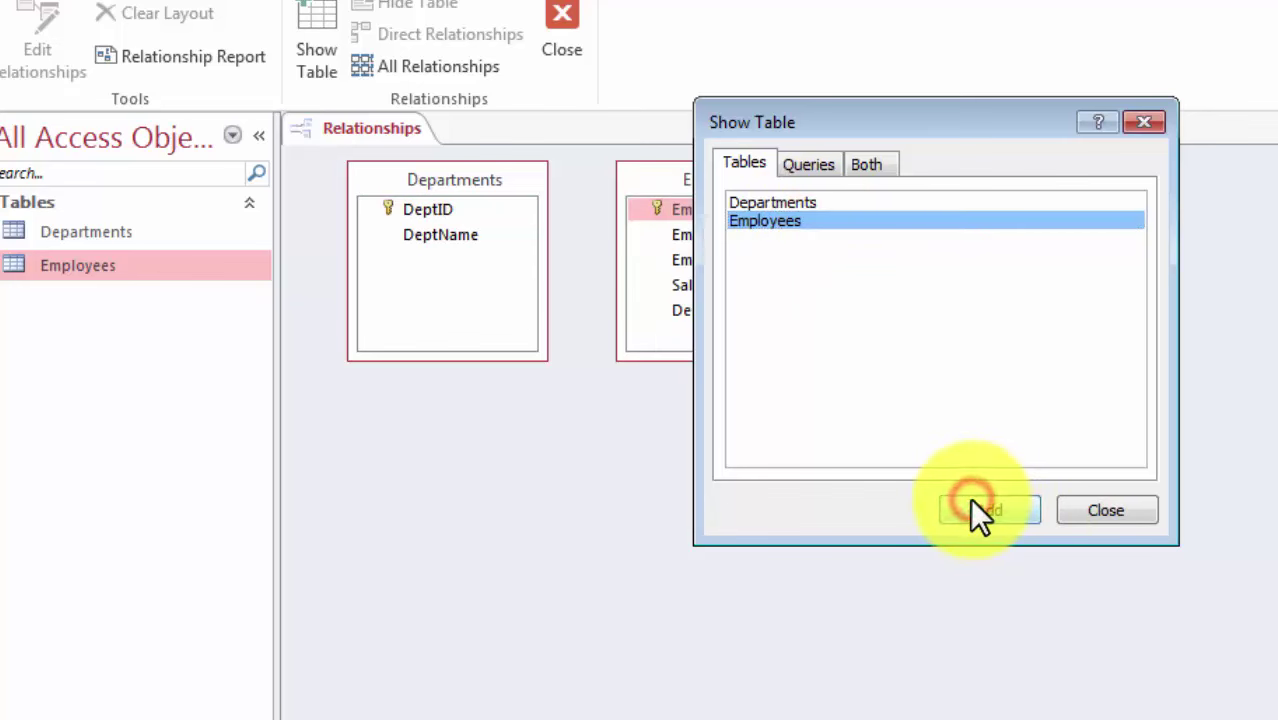
click(1123, 510)
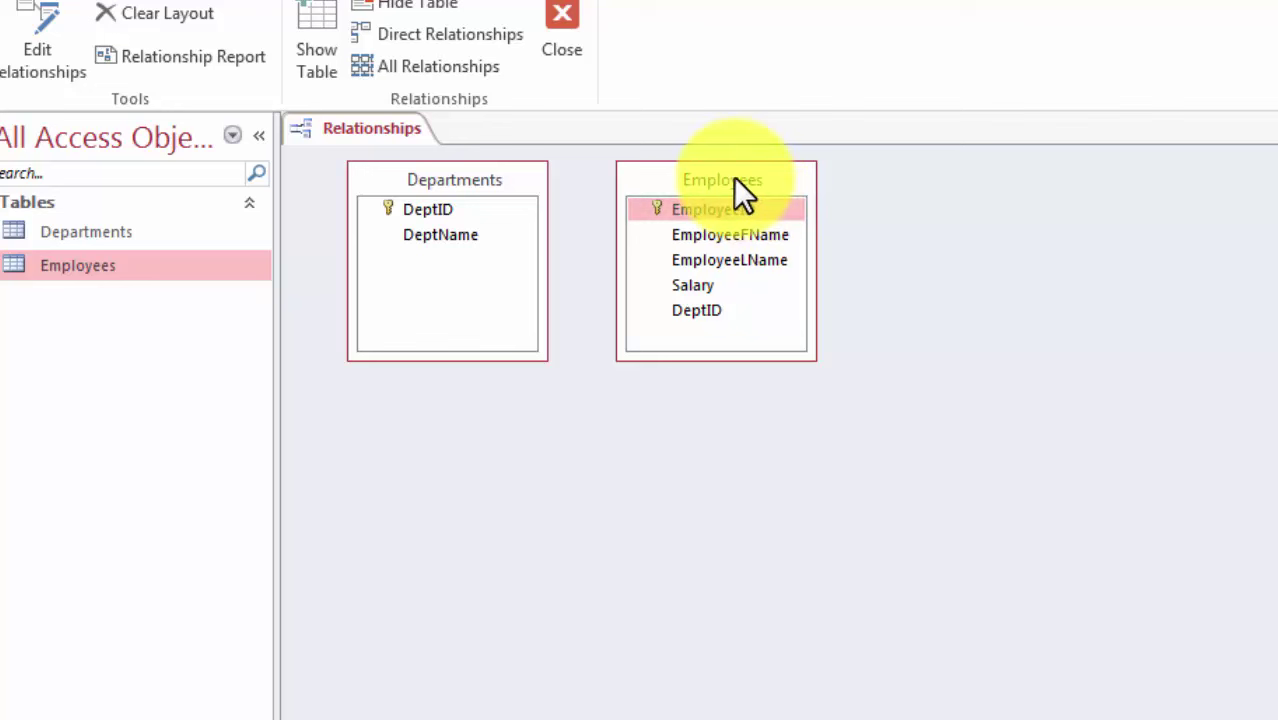
click(462, 201)
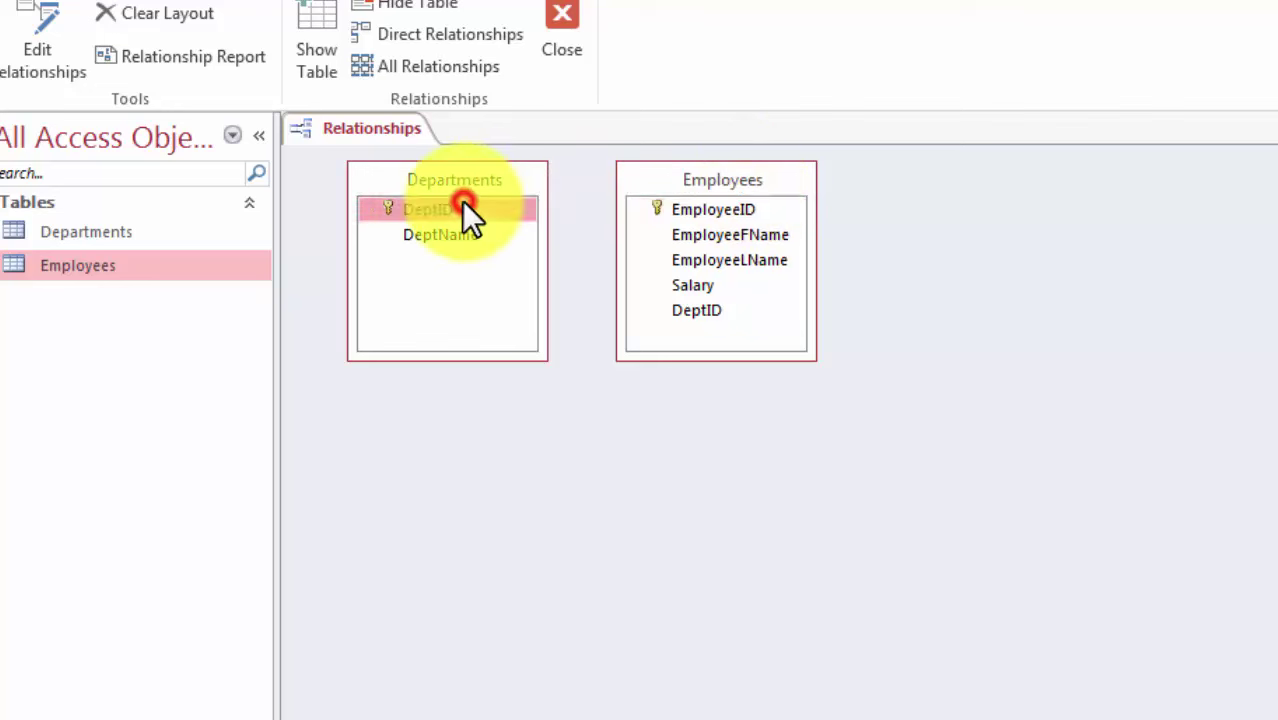
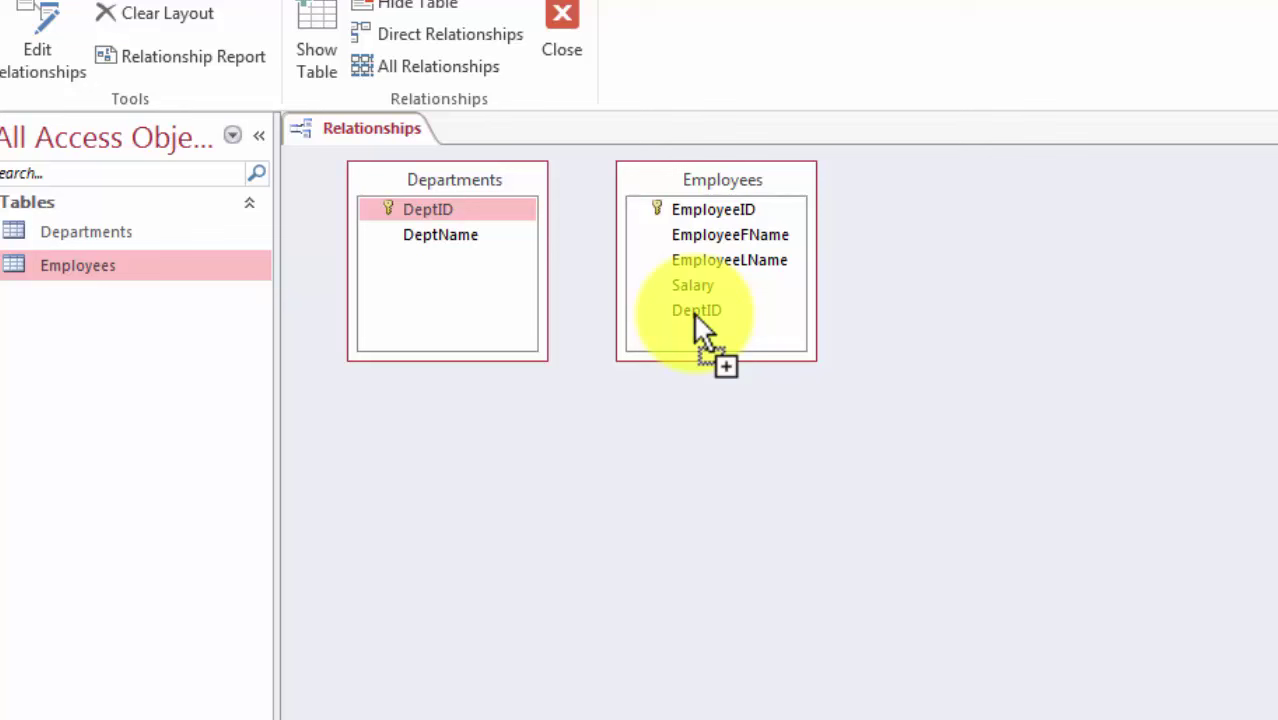
Step: Link Departments' DeptID to Employees' DeptID and enforce referential integrity on the link
drag(694, 314, 694, 314)
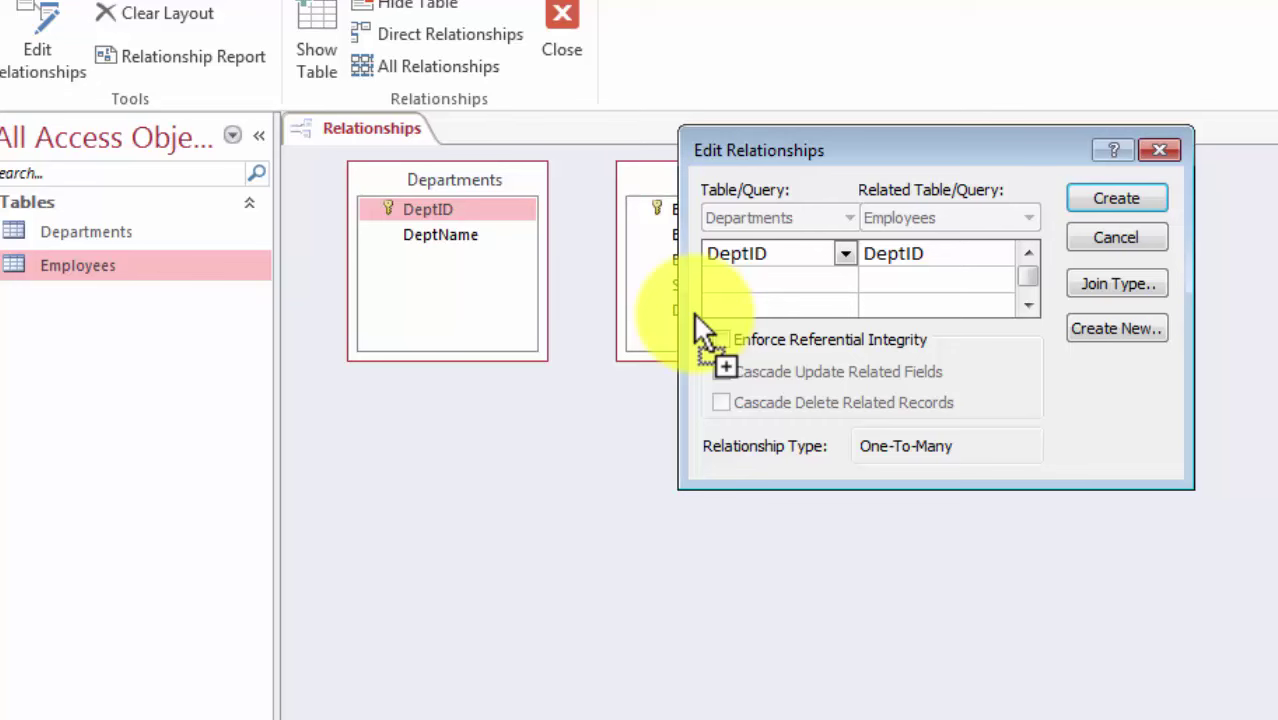
drag(896, 134, 592, 408)
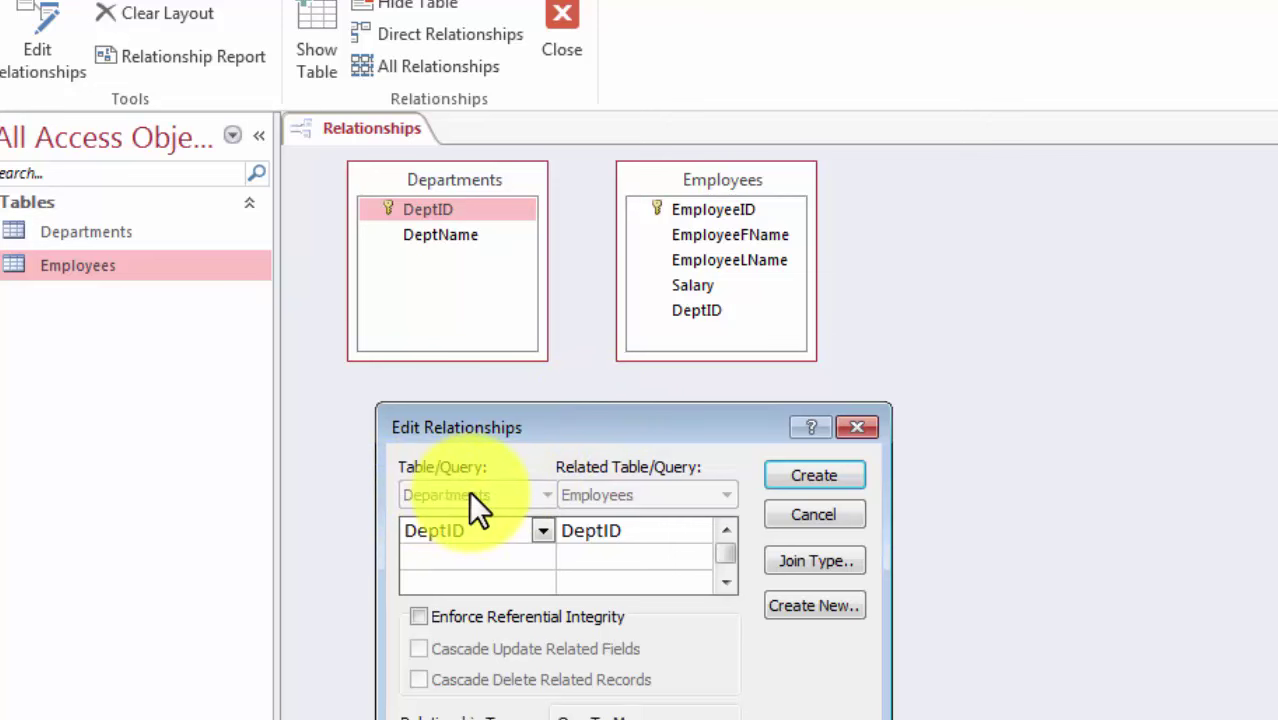
click(490, 546)
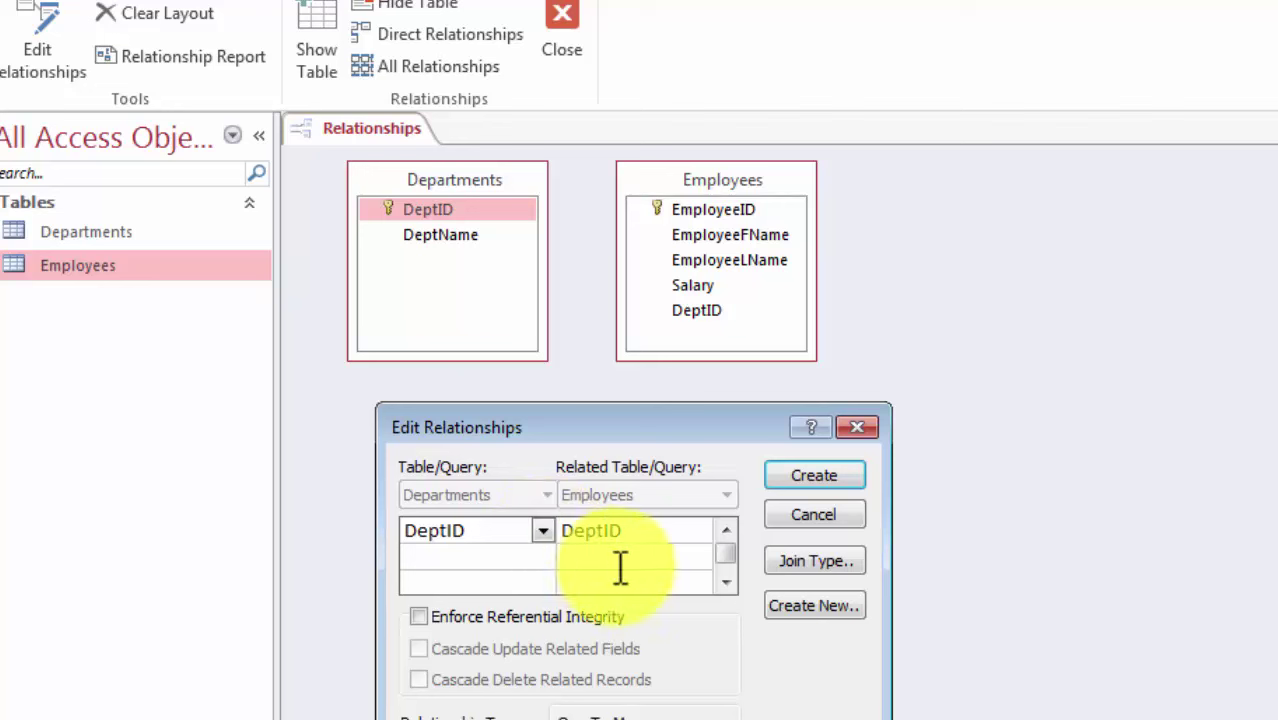
click(539, 620)
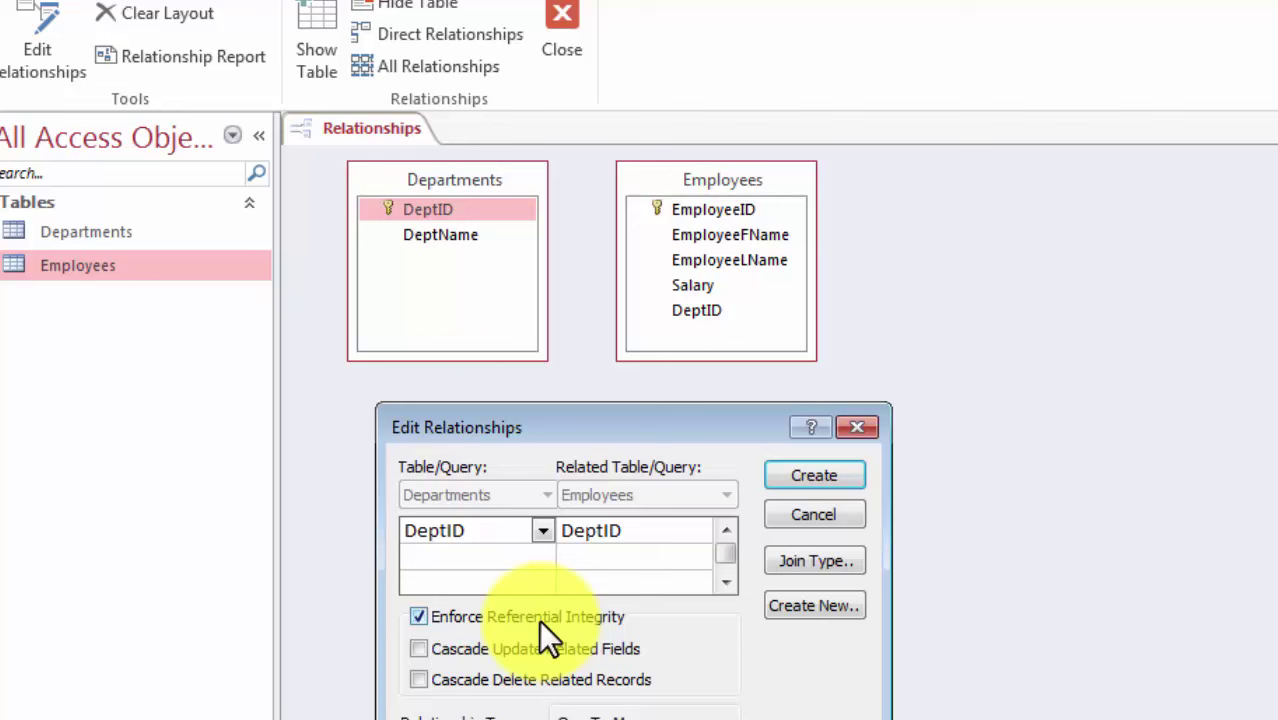
Step: Create the Departments–Employees DeptID relationship and close the Relationships window
click(795, 479)
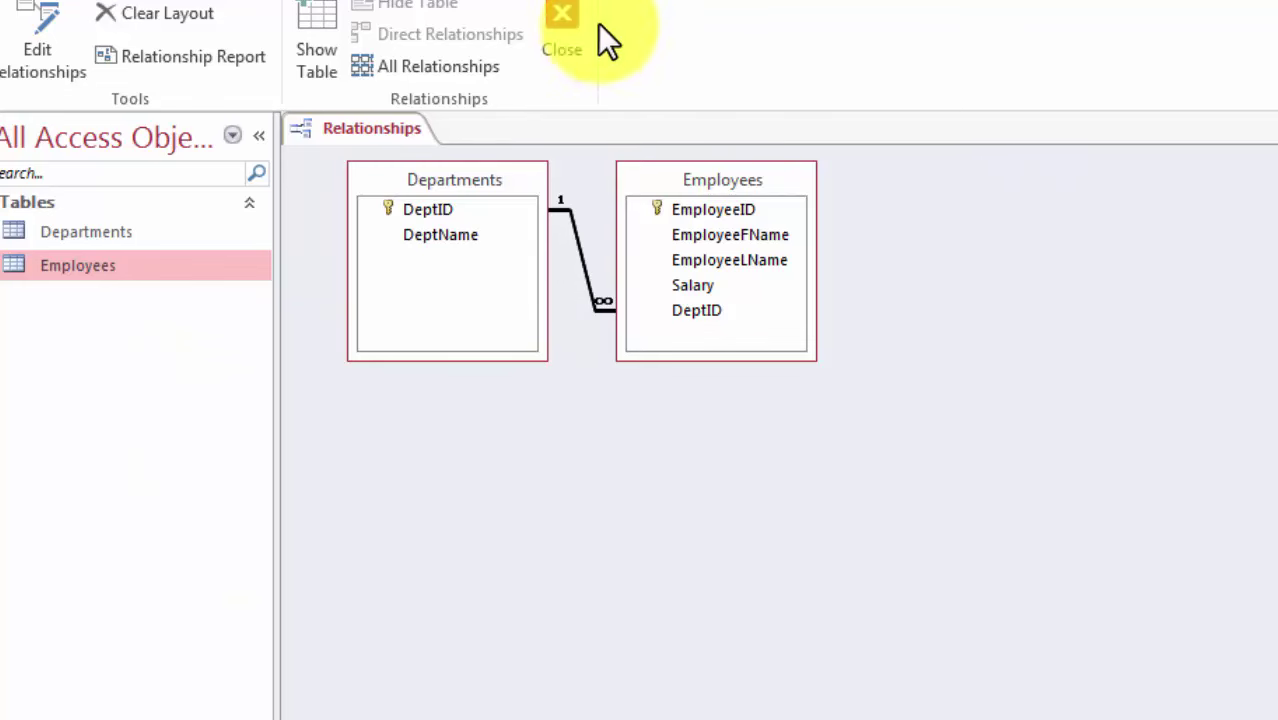
click(558, 30)
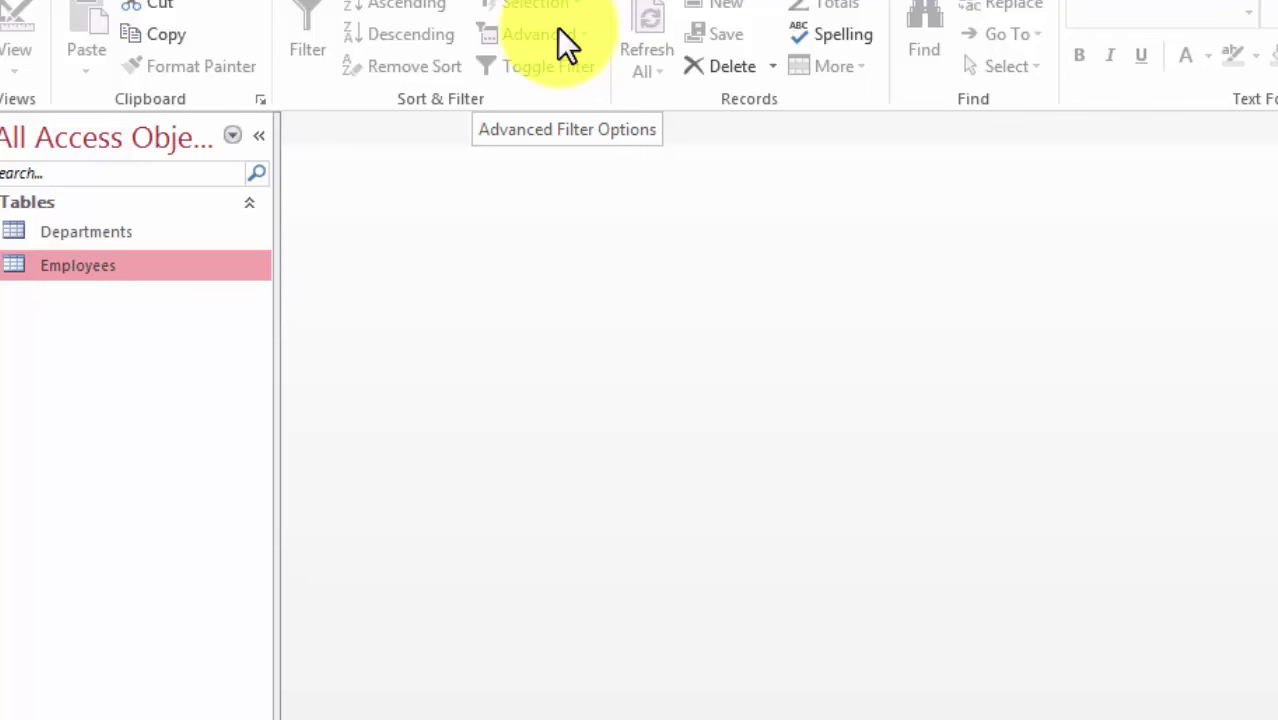
Step: In the Employees table, start new record 1005 with the employee's first and last name
double_click(99, 265)
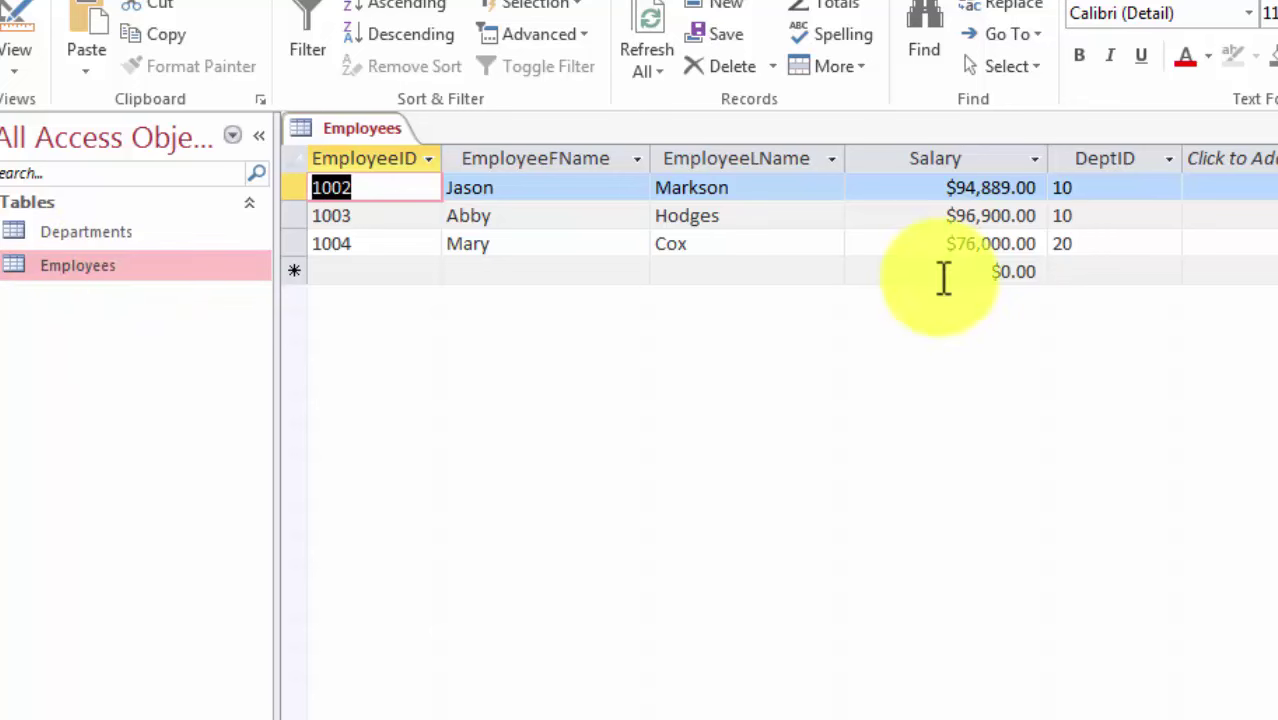
click(1141, 252)
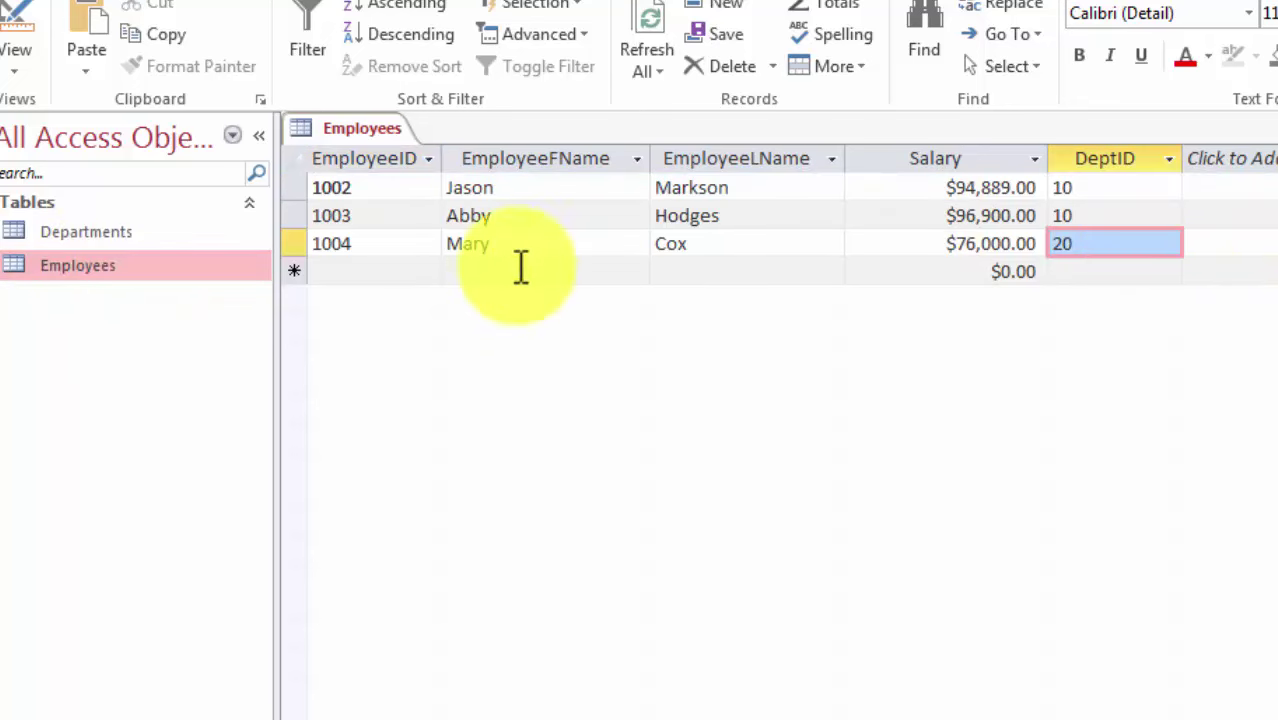
click(405, 271)
text(1)
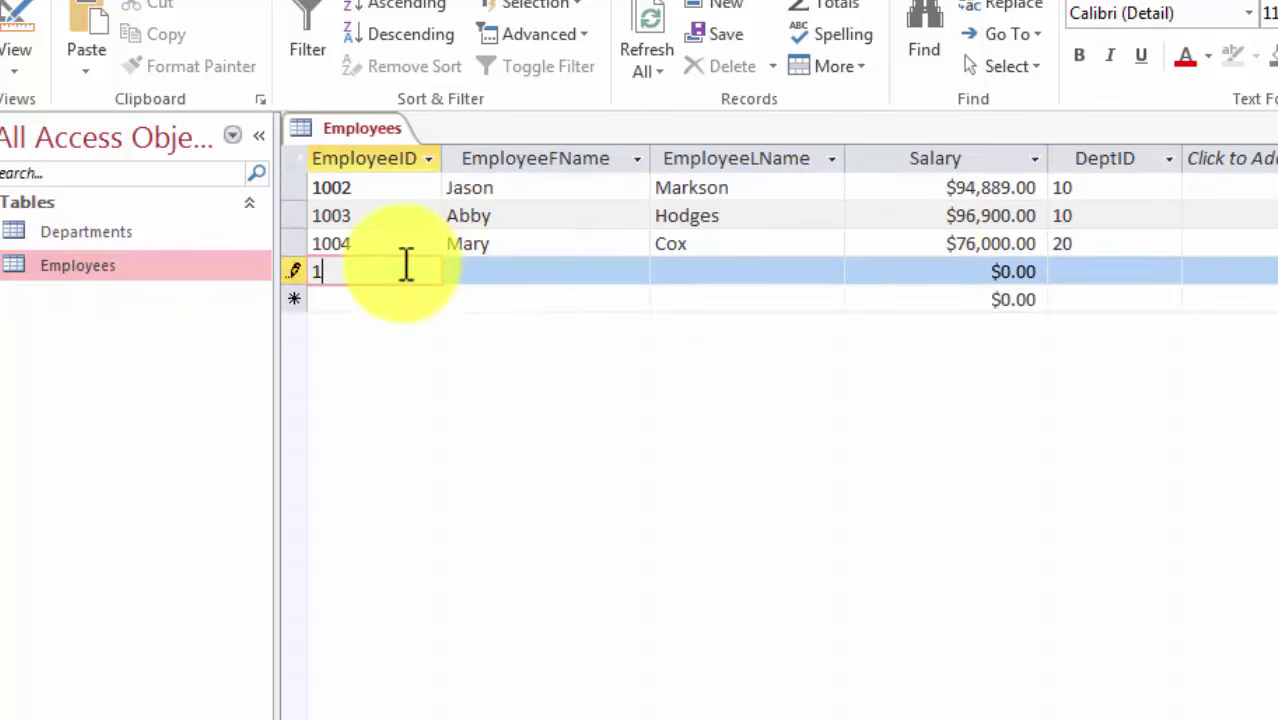
text(005)
key(Tab)
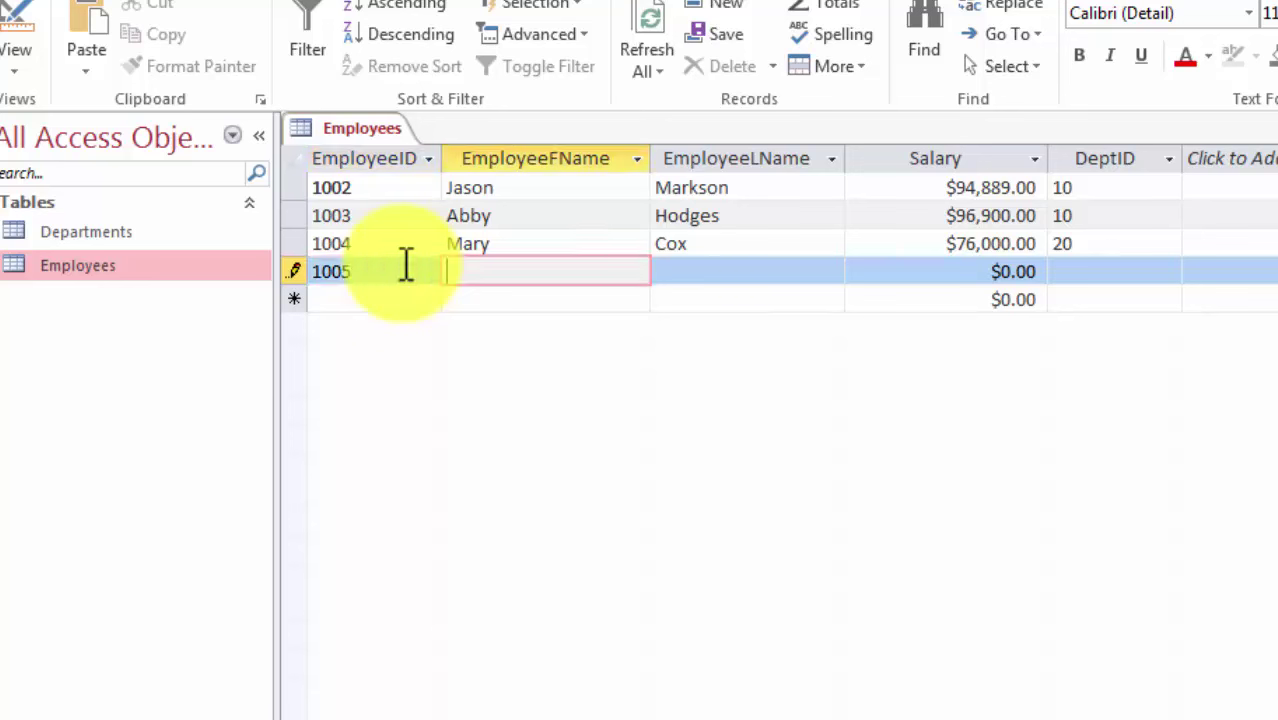
key(Tab)
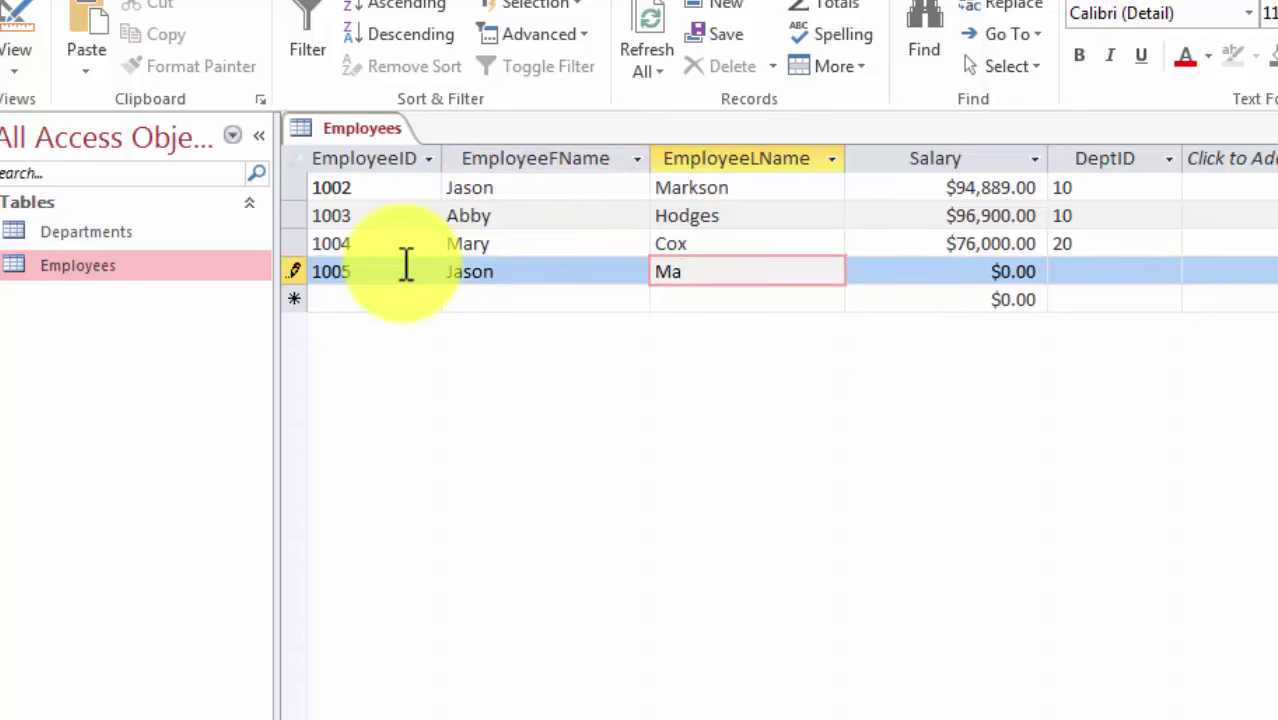
key(Tab)
Step: Enter salary 67777 and DeptID 11, then try to save the record
text(67)
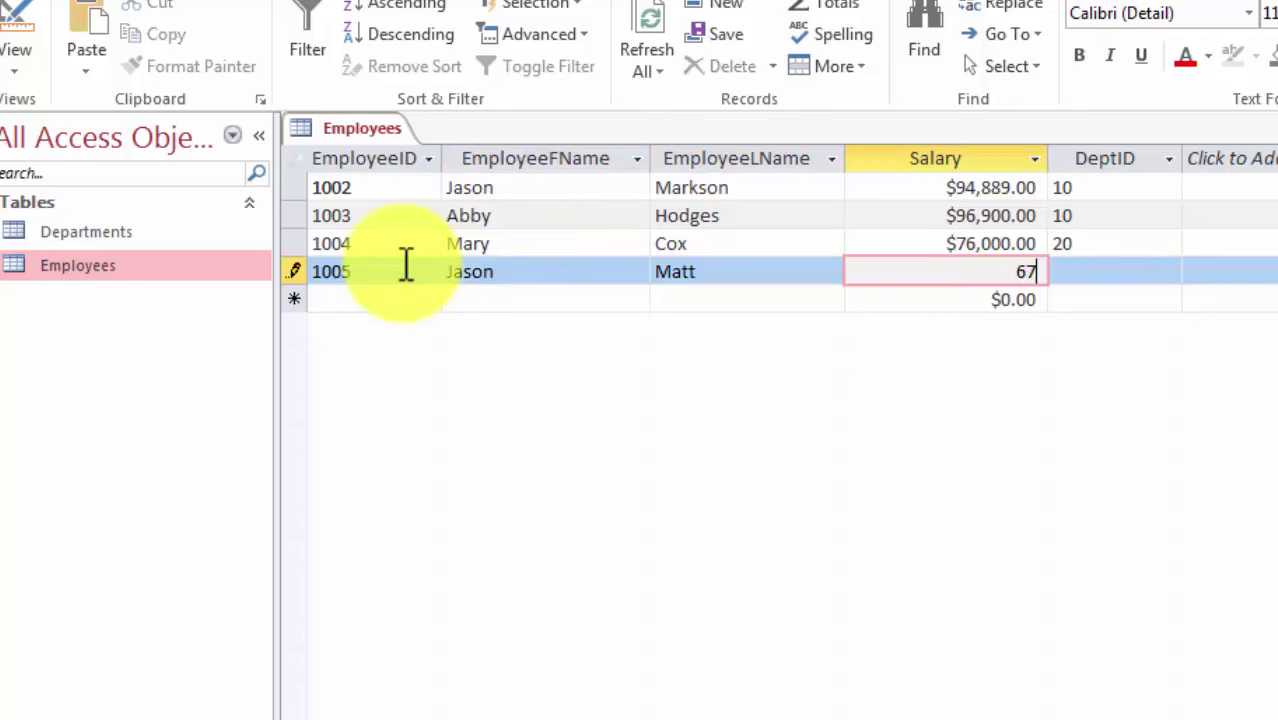
text(777)
key(Tab)
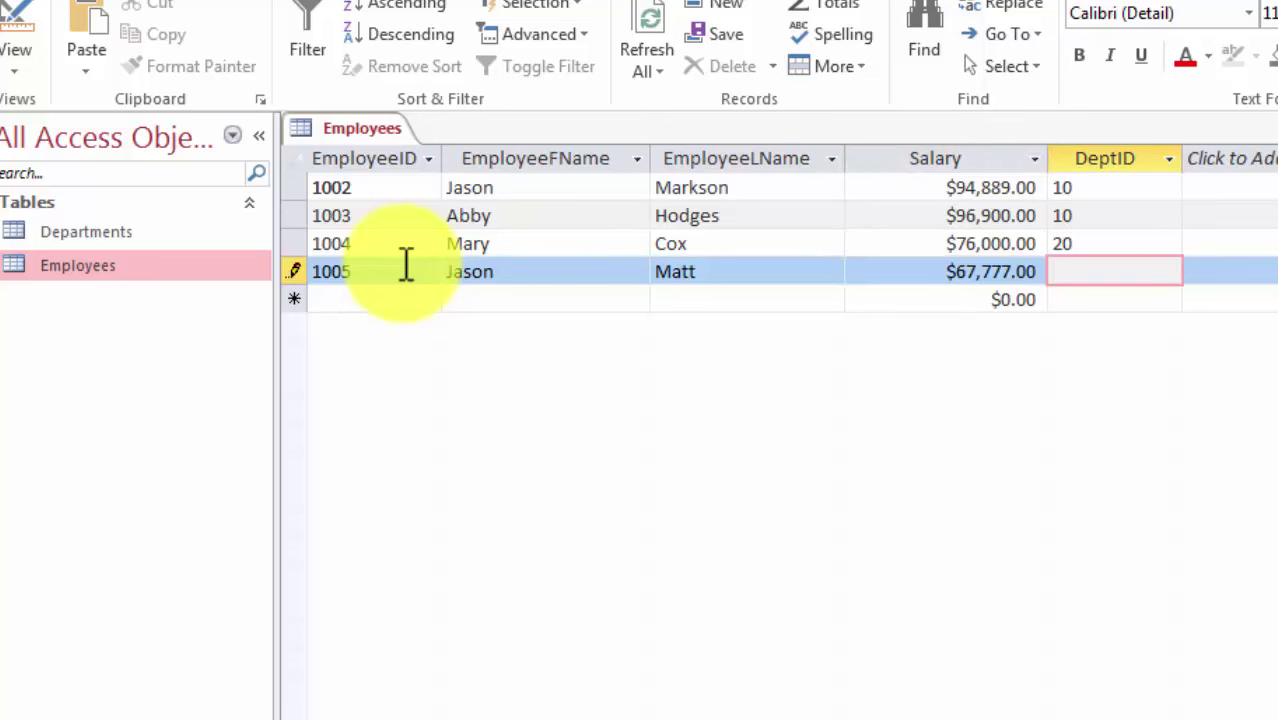
text(10)
key(BackSpace)
key(BackSpace)
text(11)
key(Return)
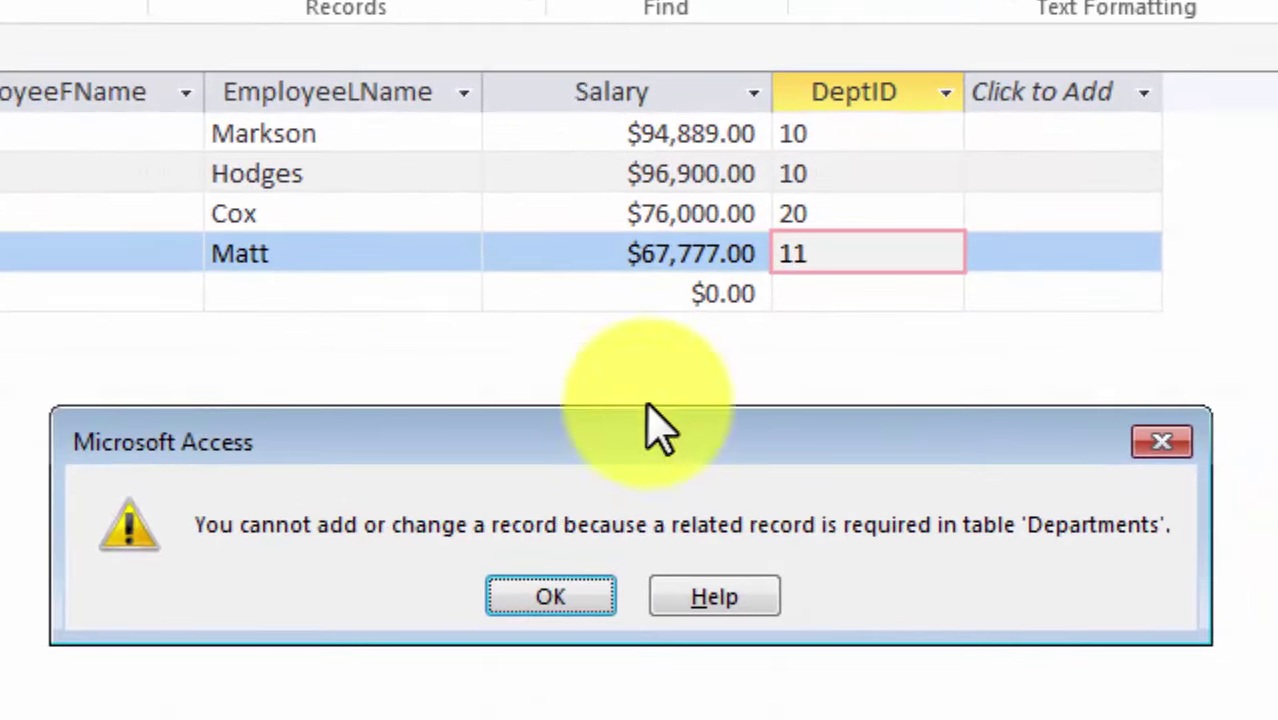
Step: Dismiss the related-record error and save employee 1005 with DeptID 20 instead of 11
click(550, 596)
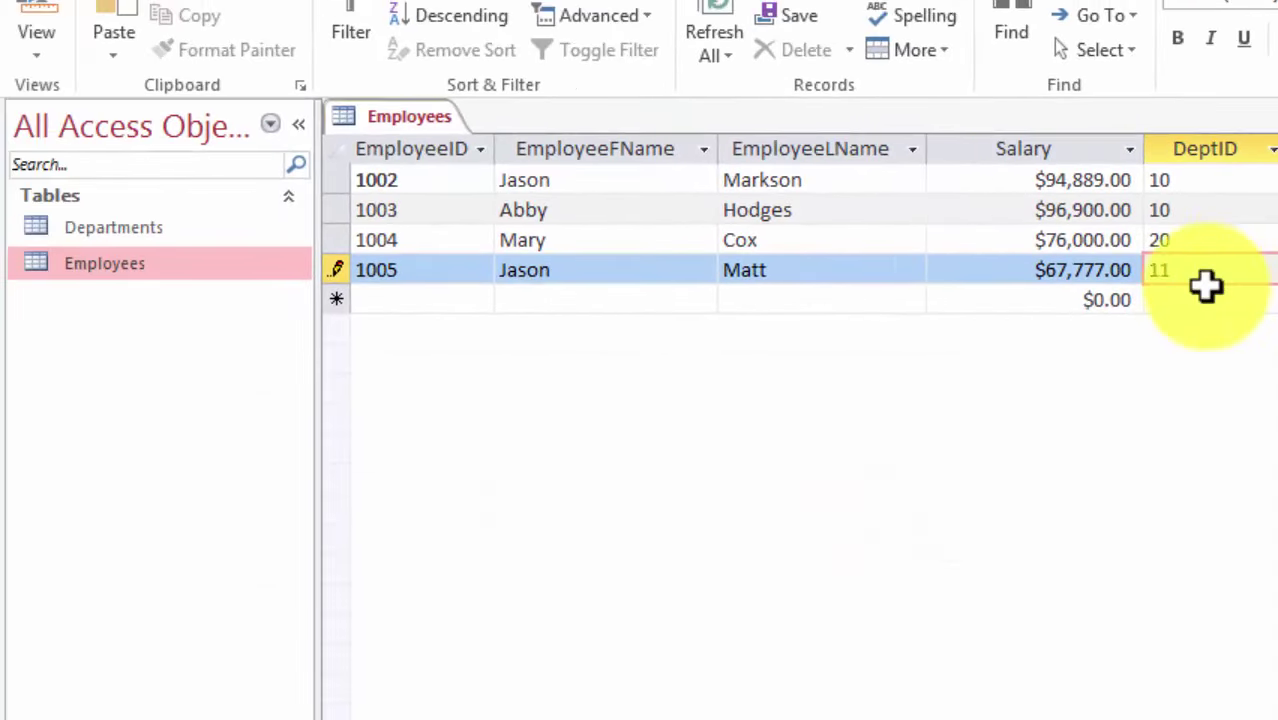
key(BackSpace)
key(BackSpace)
text(20)
key(Tab)
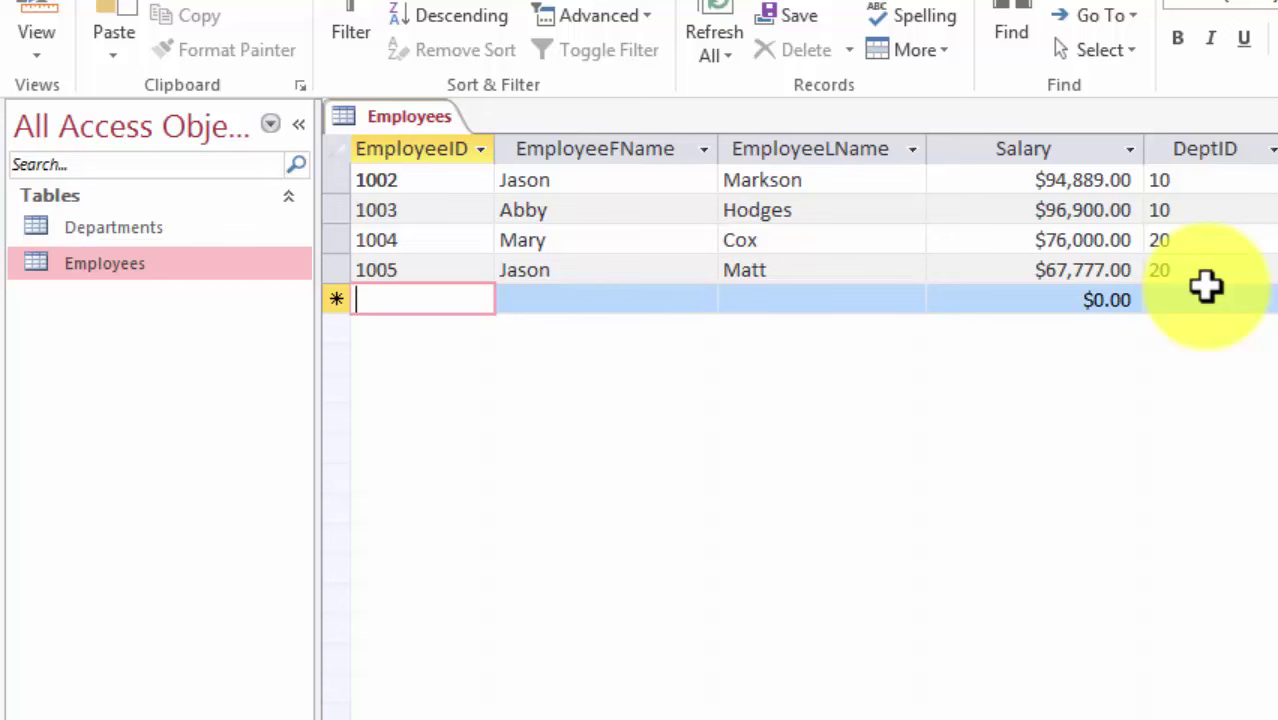
Step: Open the Departments table in Datasheet view from the navigation pane
click(84, 231)
double_click(84, 231)
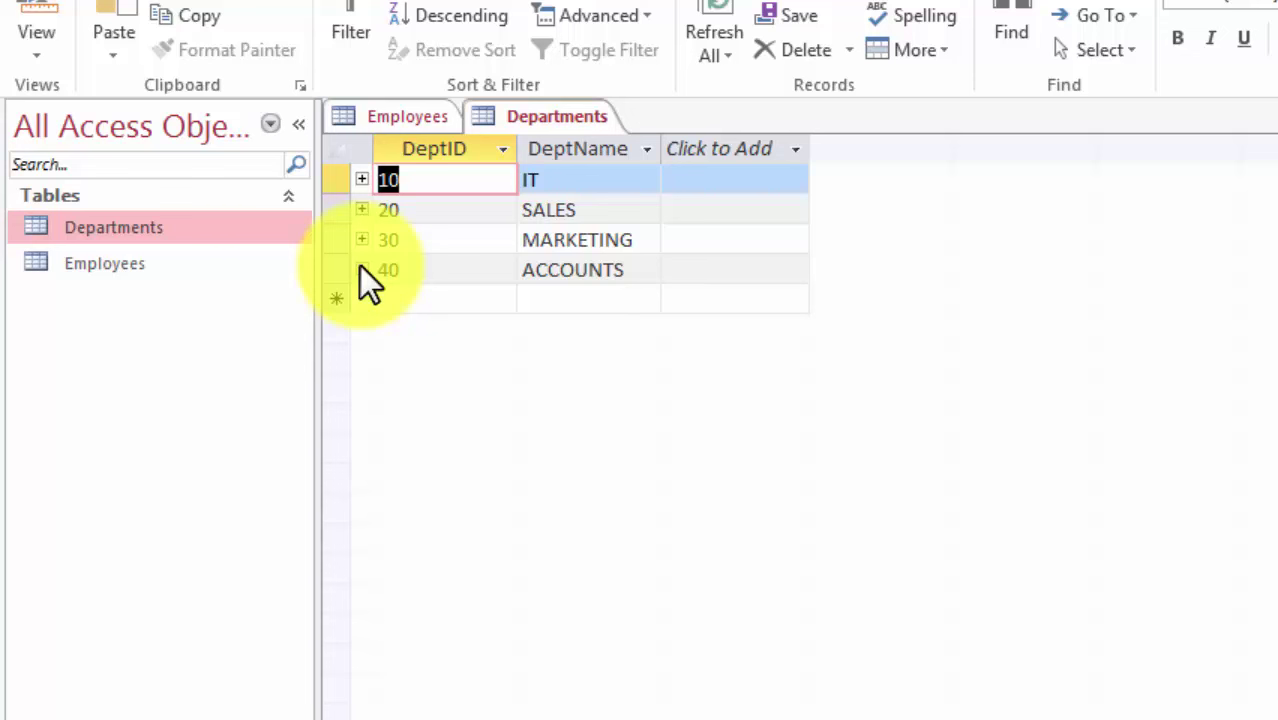
click(361, 180)
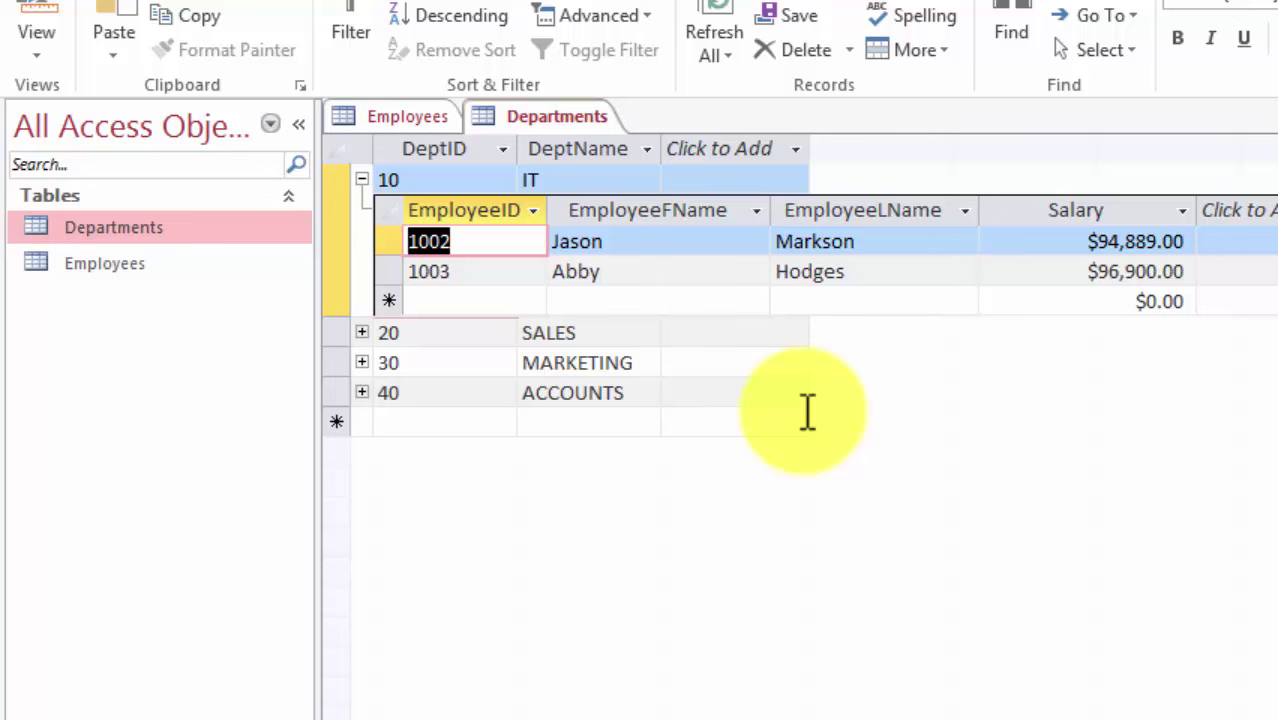
click(362, 333)
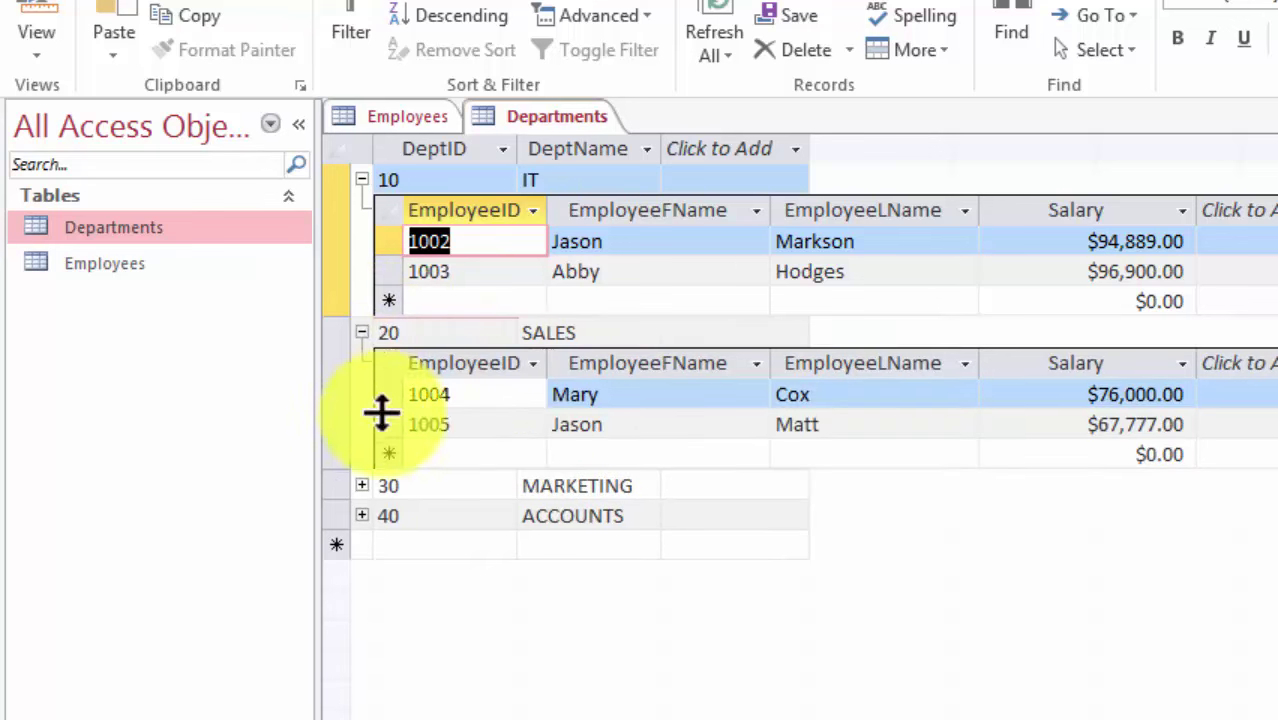
click(362, 484)
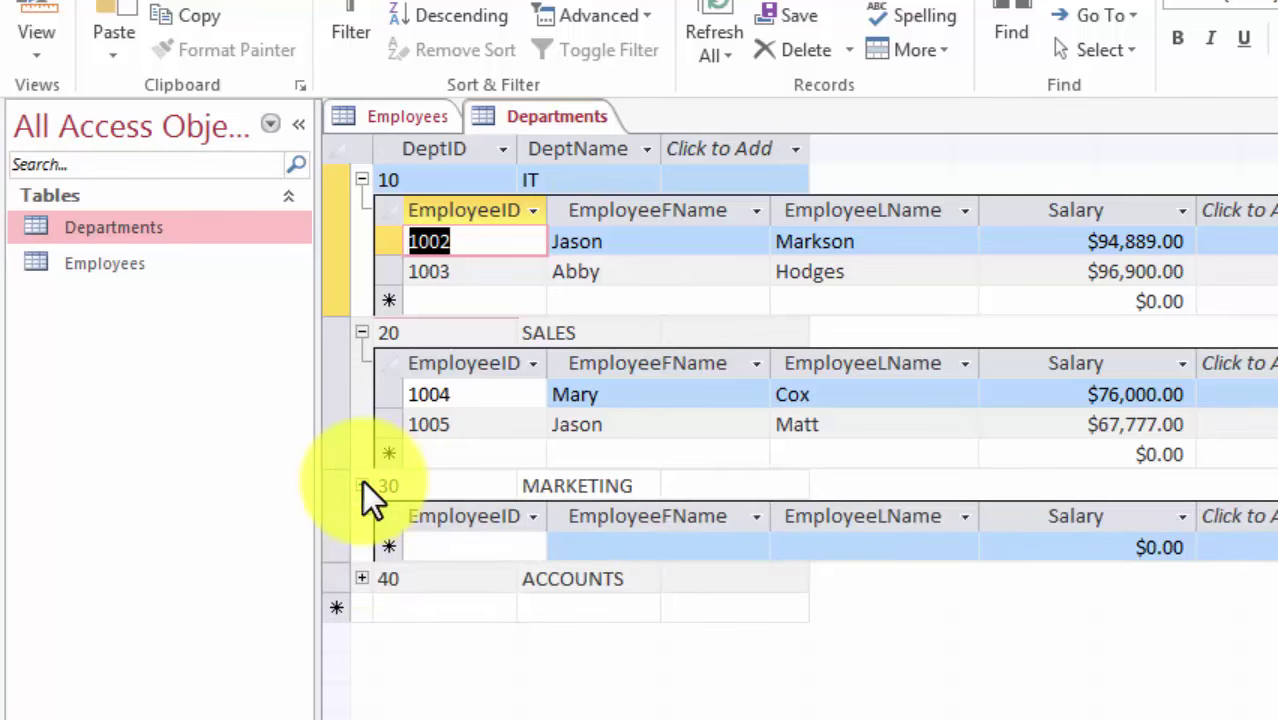
click(362, 578)
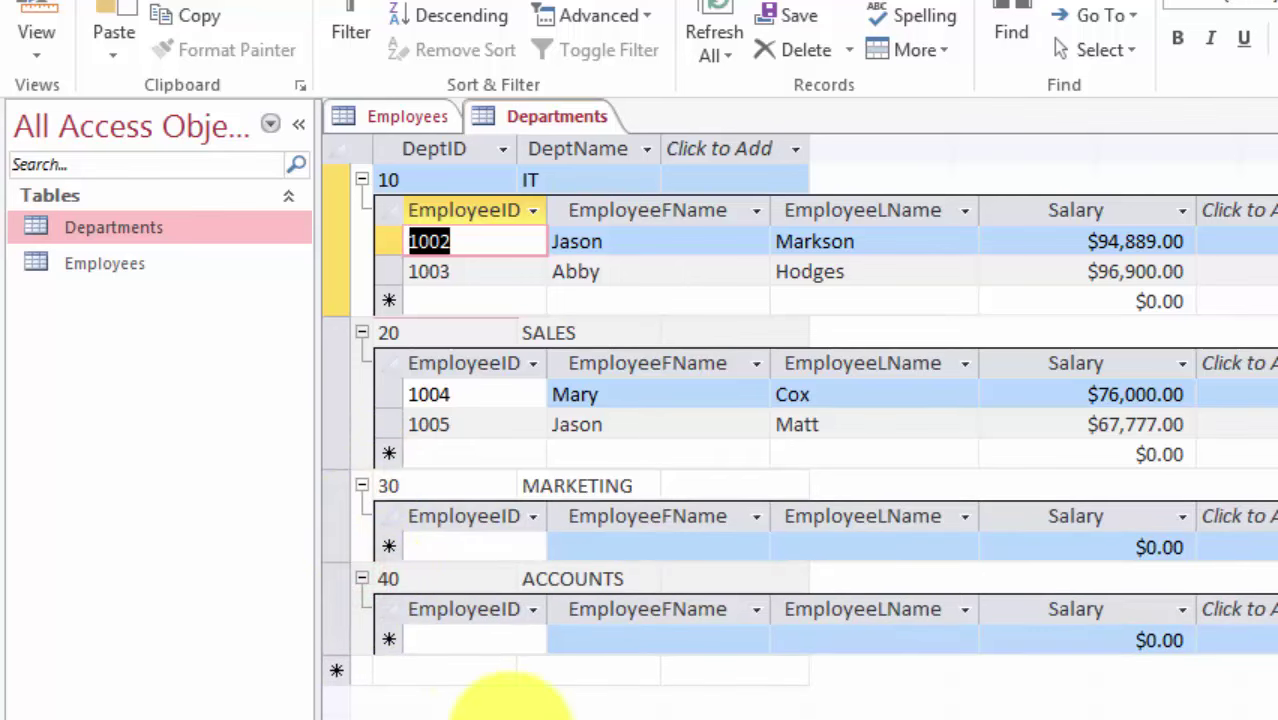
click(358, 580)
click(362, 485)
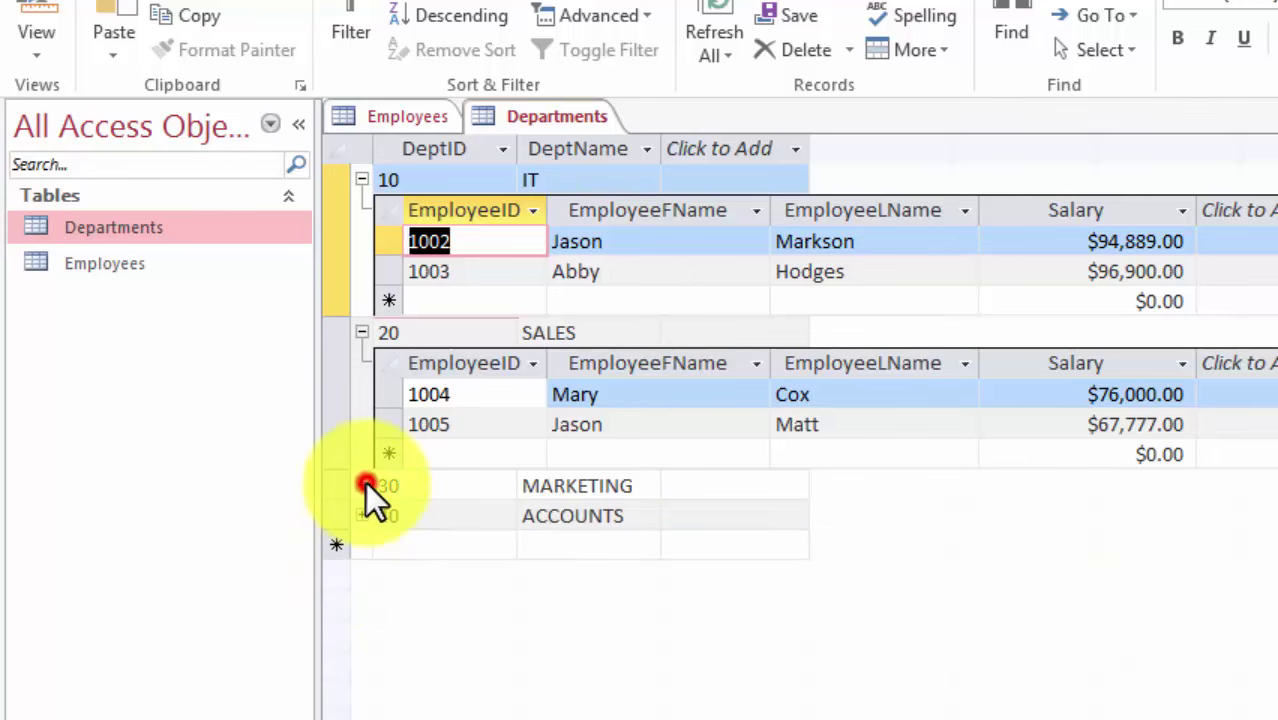
click(361, 332)
click(362, 180)
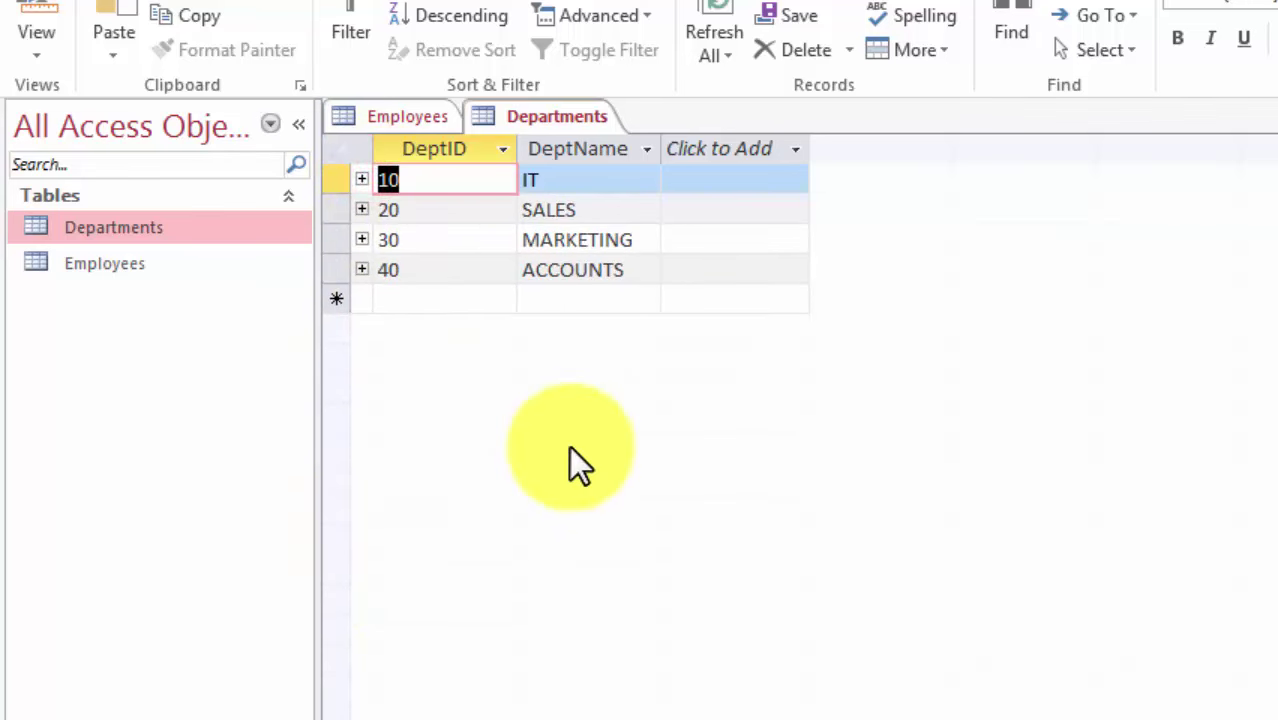